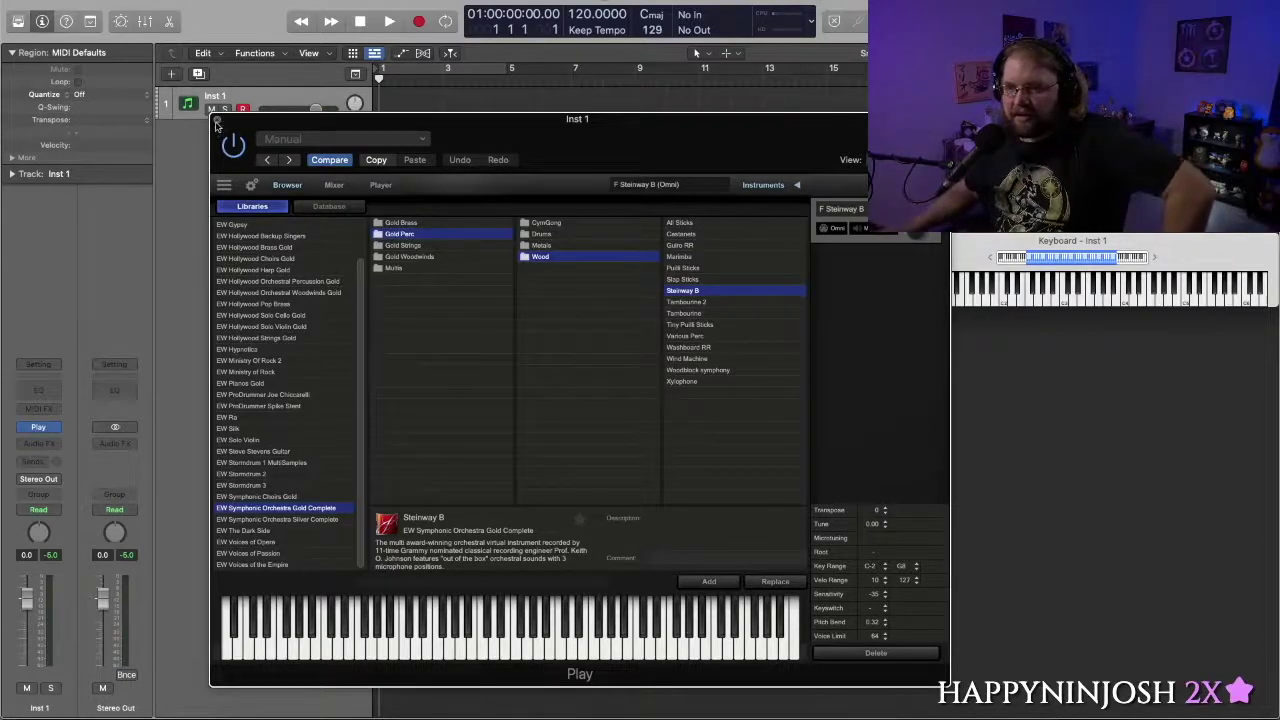
# Close the Piano track's Kontakt instrument window
pyautogui.click(217, 125)
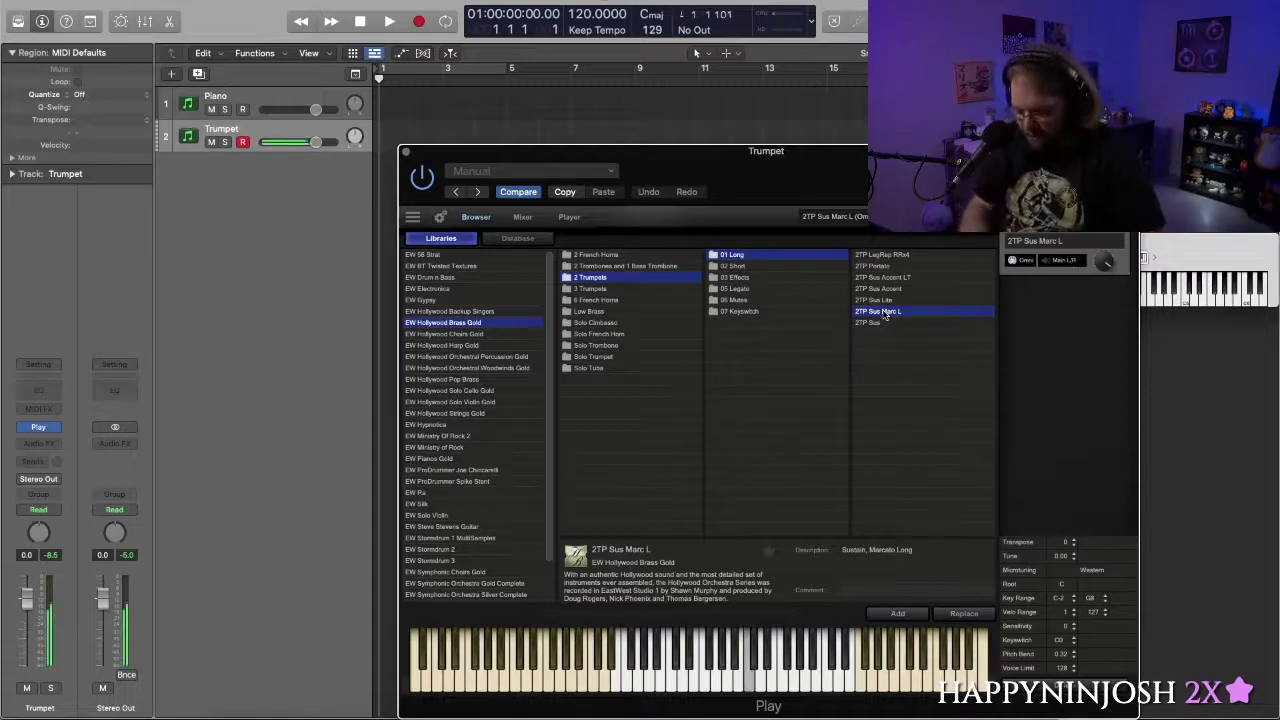
# Close the Trumpet track's Kontakt window to reveal the empty arrangement and keyboard
pyautogui.click(403, 151)
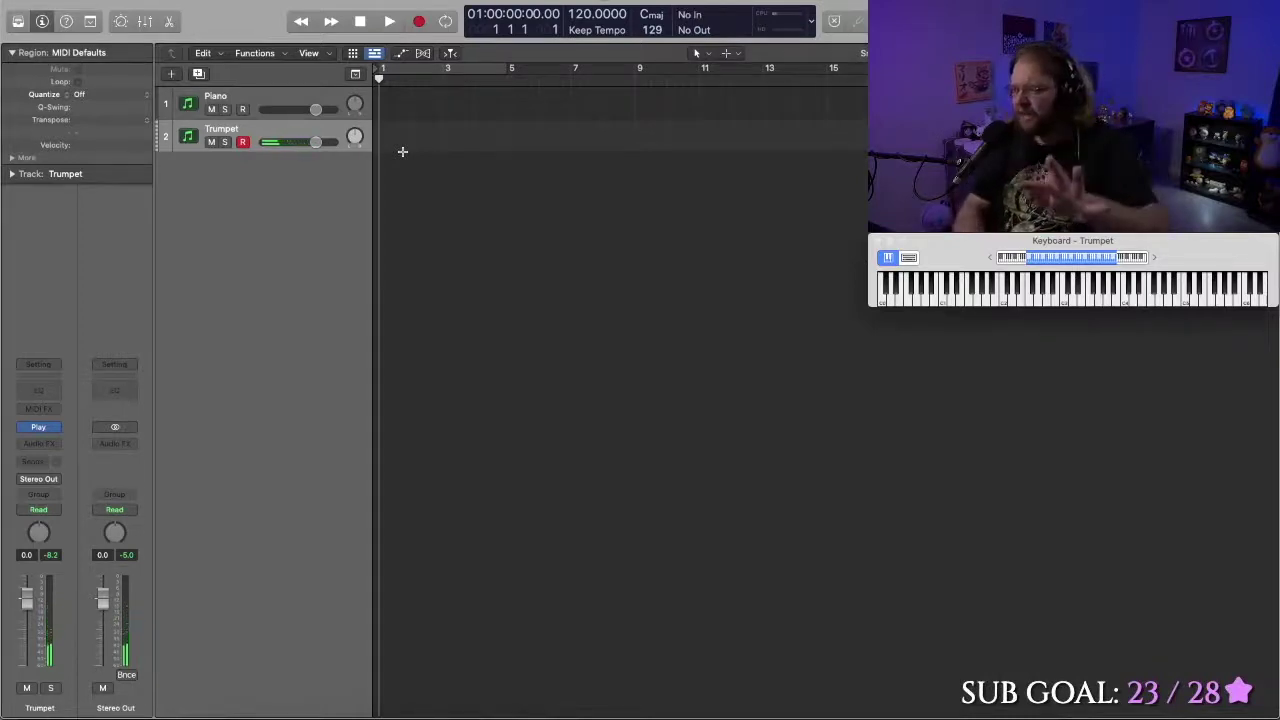
# Record the opening trumpet melody, then duplicate the track and name the copy 'Horns'
pyautogui.press('r')
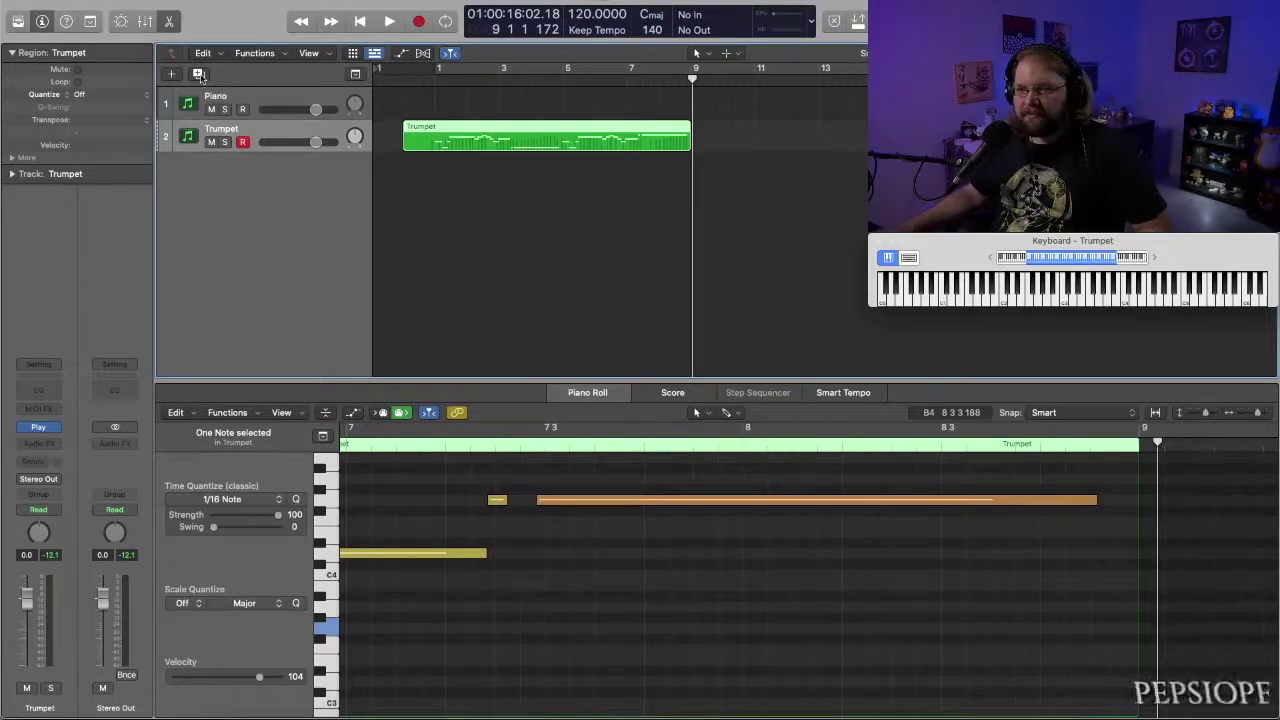
pyautogui.click(199, 75)
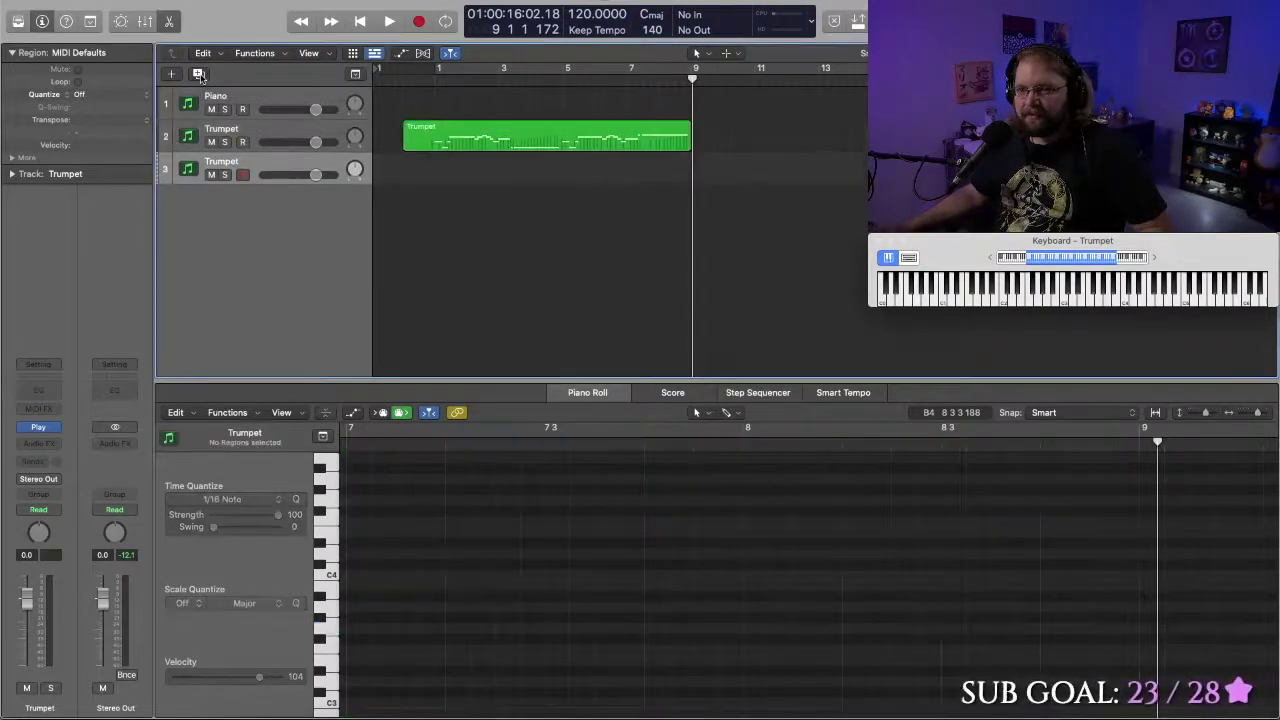
pyautogui.doubleClick(224, 163)
pyautogui.write('Horns')
pyautogui.press('Return')
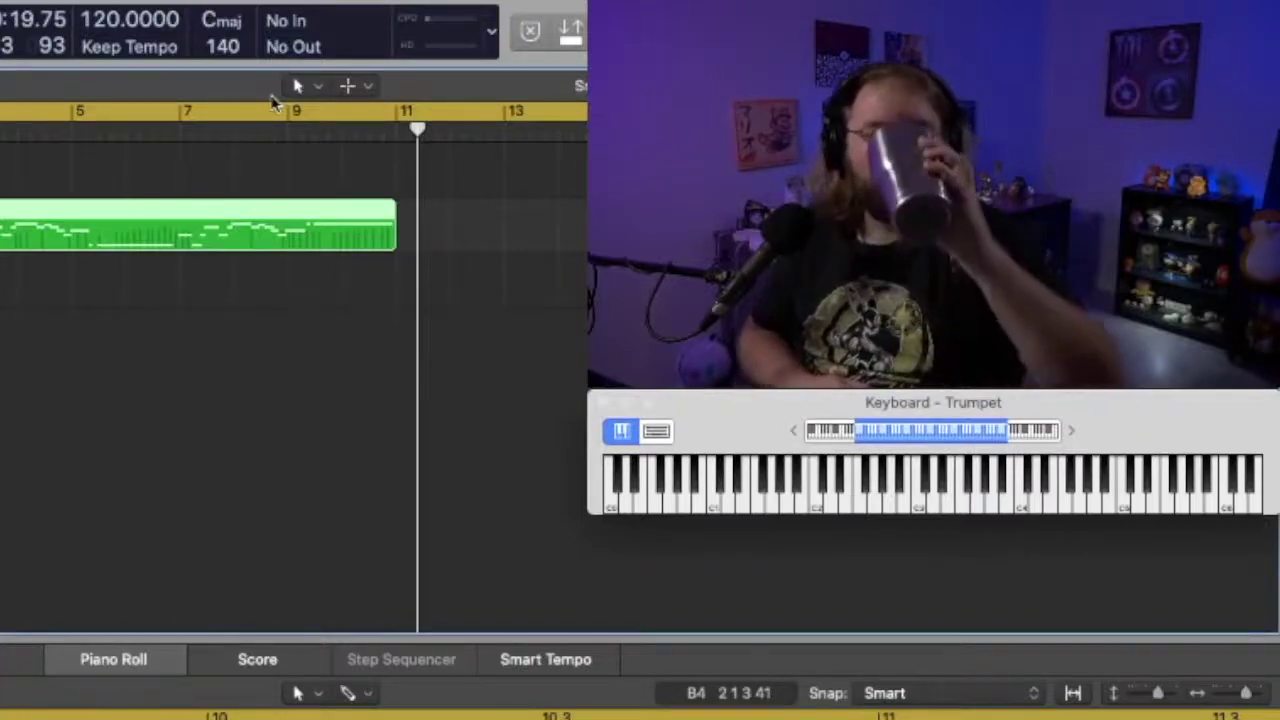
# Record the trumpet phrase from bar 11 to bar 19, then select Horns at the song start
pyautogui.press('r')
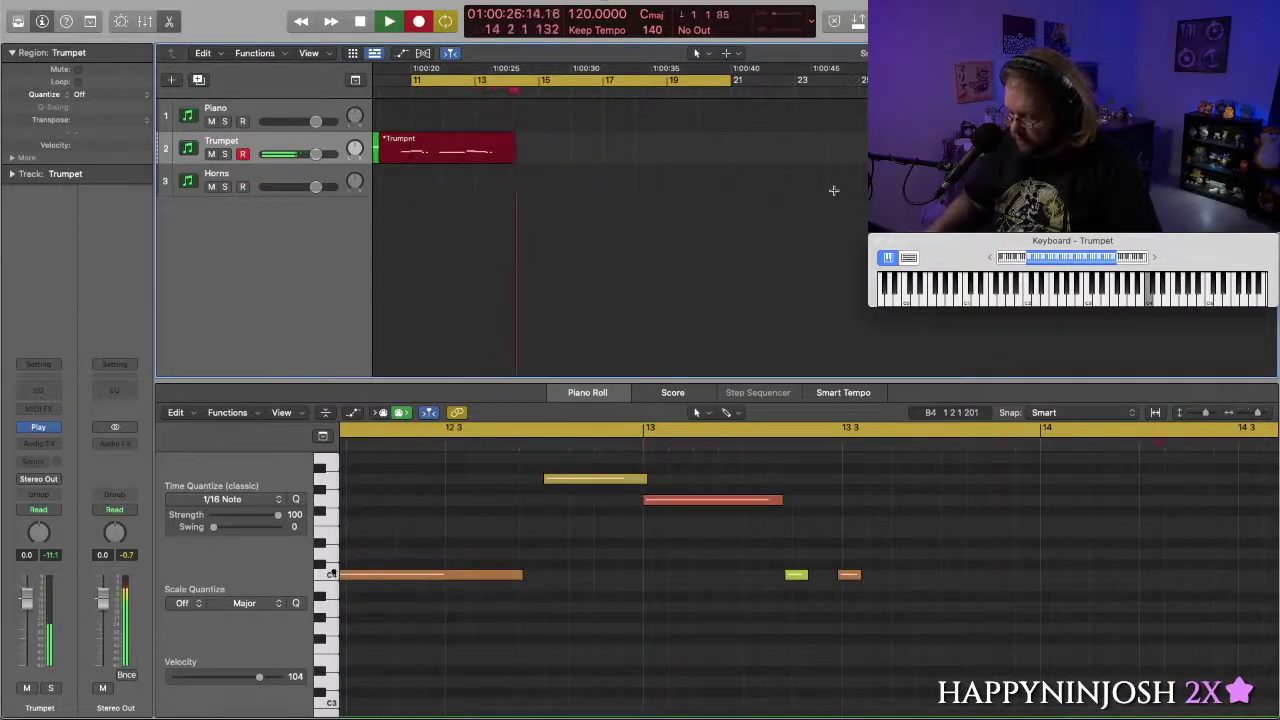
pyautogui.press('space')
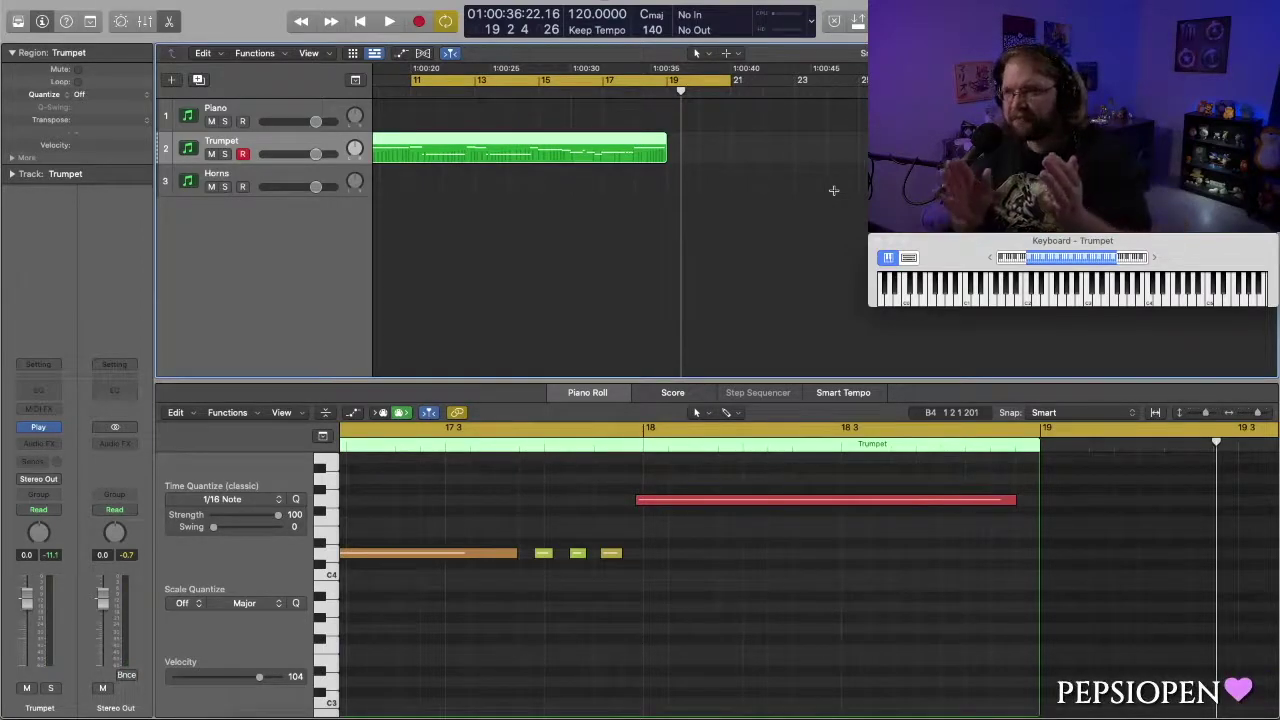
pyautogui.press('Return')
pyautogui.click(245, 176)
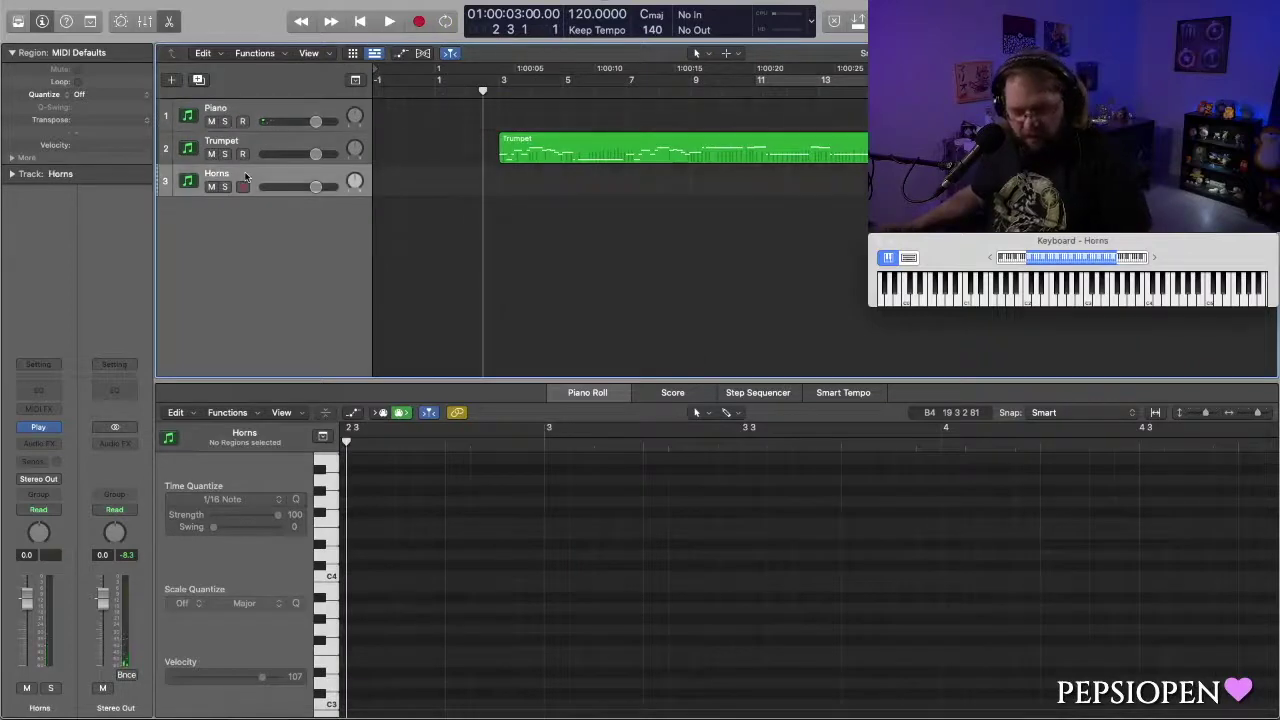
# Record the horn part under the melody, then reselect the Trumpet track
pyautogui.press('r')
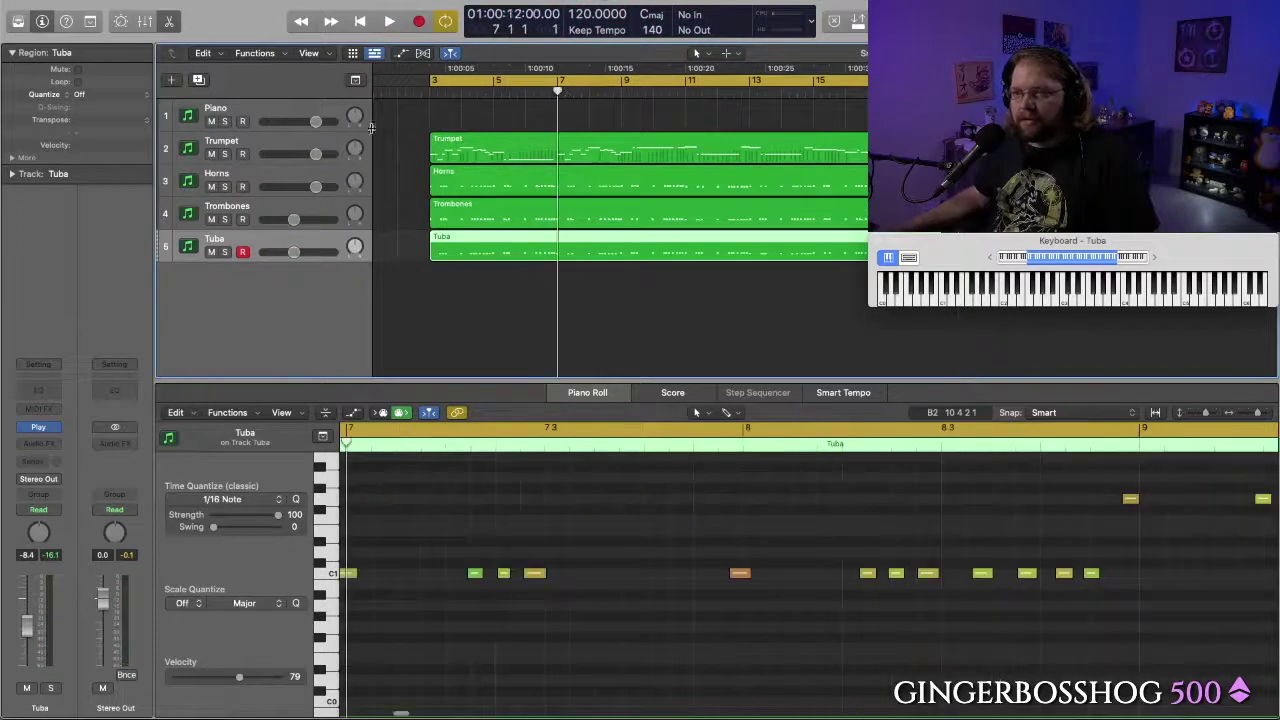
pyautogui.click(258, 146)
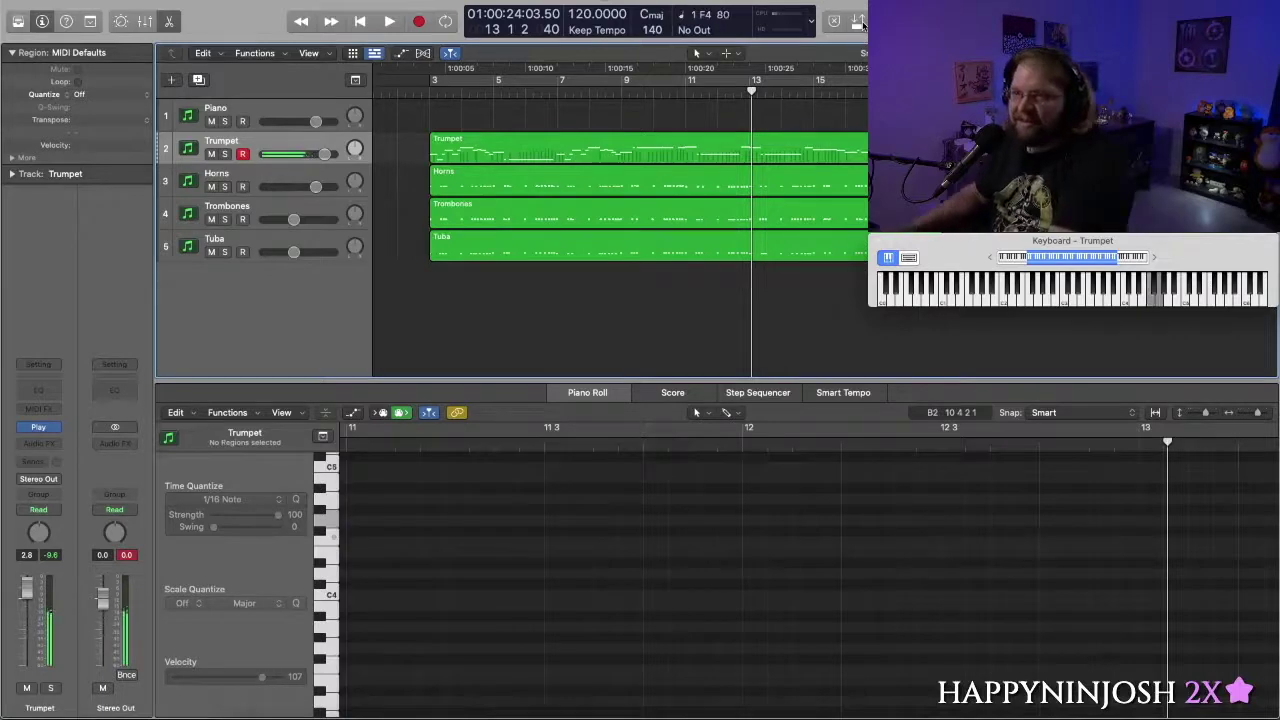
# Start recording a new take from bar 11 for the string accompaniment
pyautogui.click(691, 97)
pyautogui.press('r')
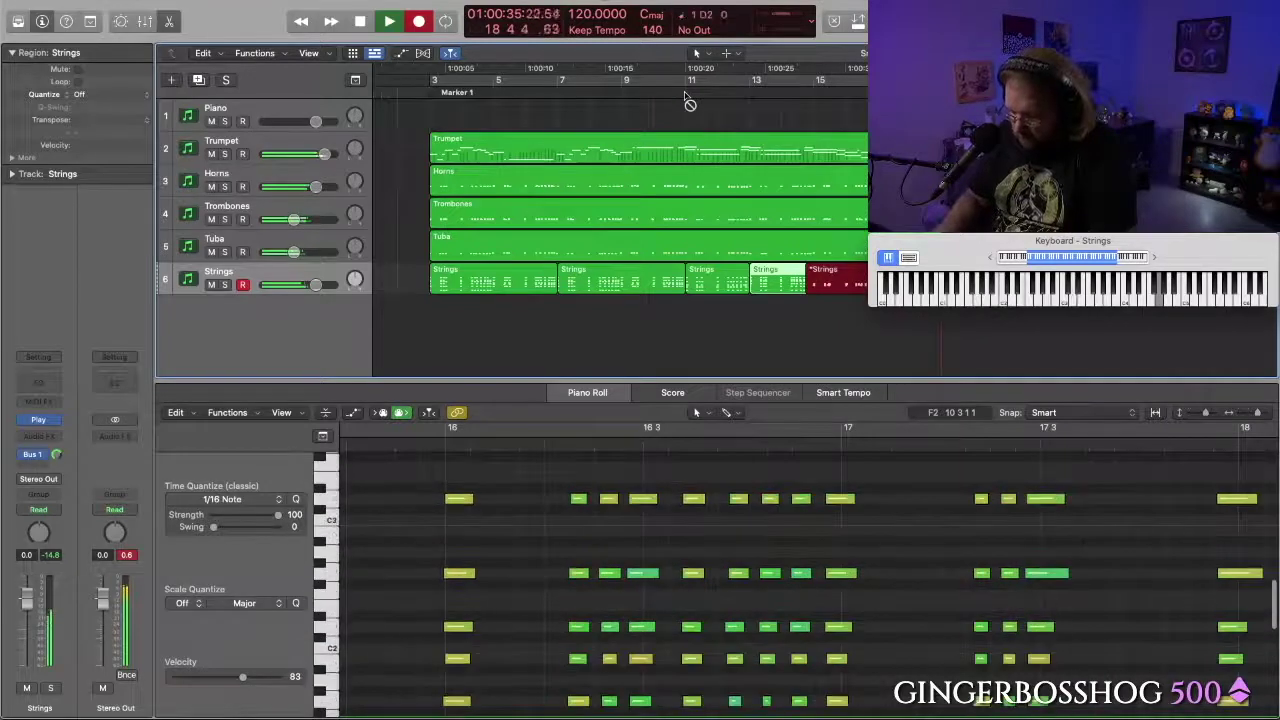
# Stop the Strings take that was recording
pyautogui.press('space')
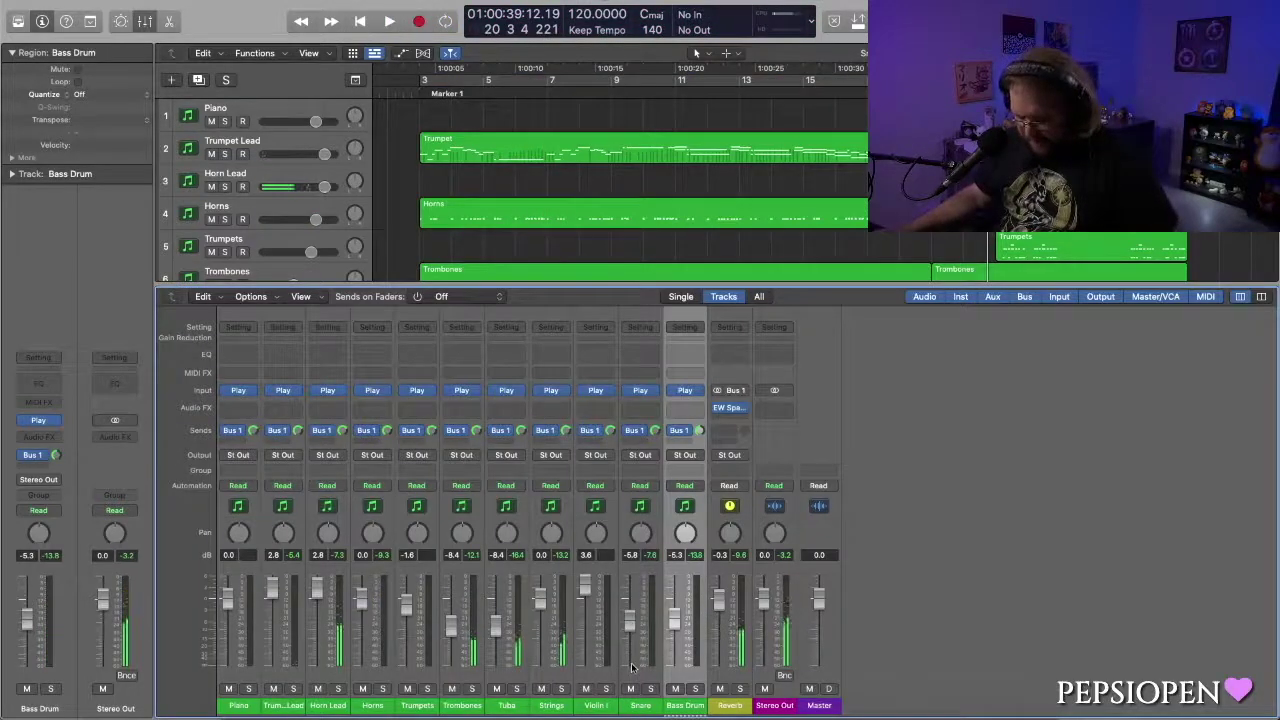
# Hide the mixer, copy the Snare and Bass Drum regions further right, then return to bar 3
pyautogui.press('x')
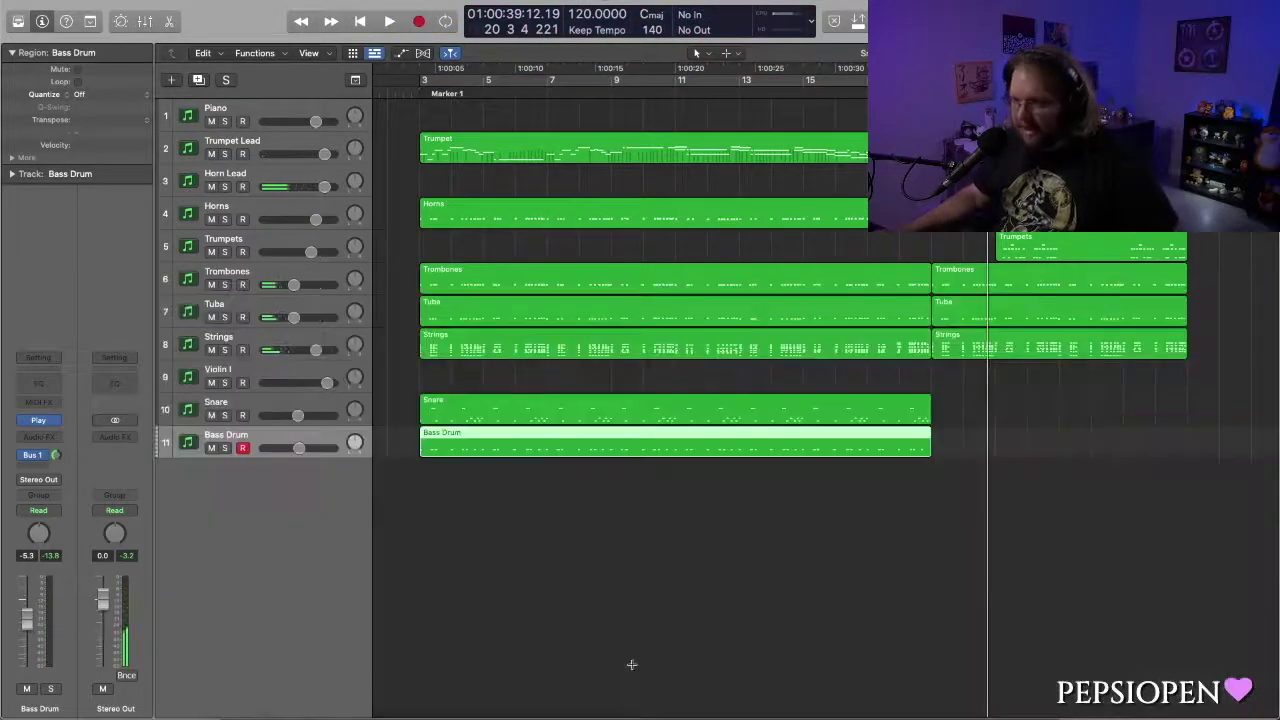
pyautogui.hscroll(3, 815, 560)
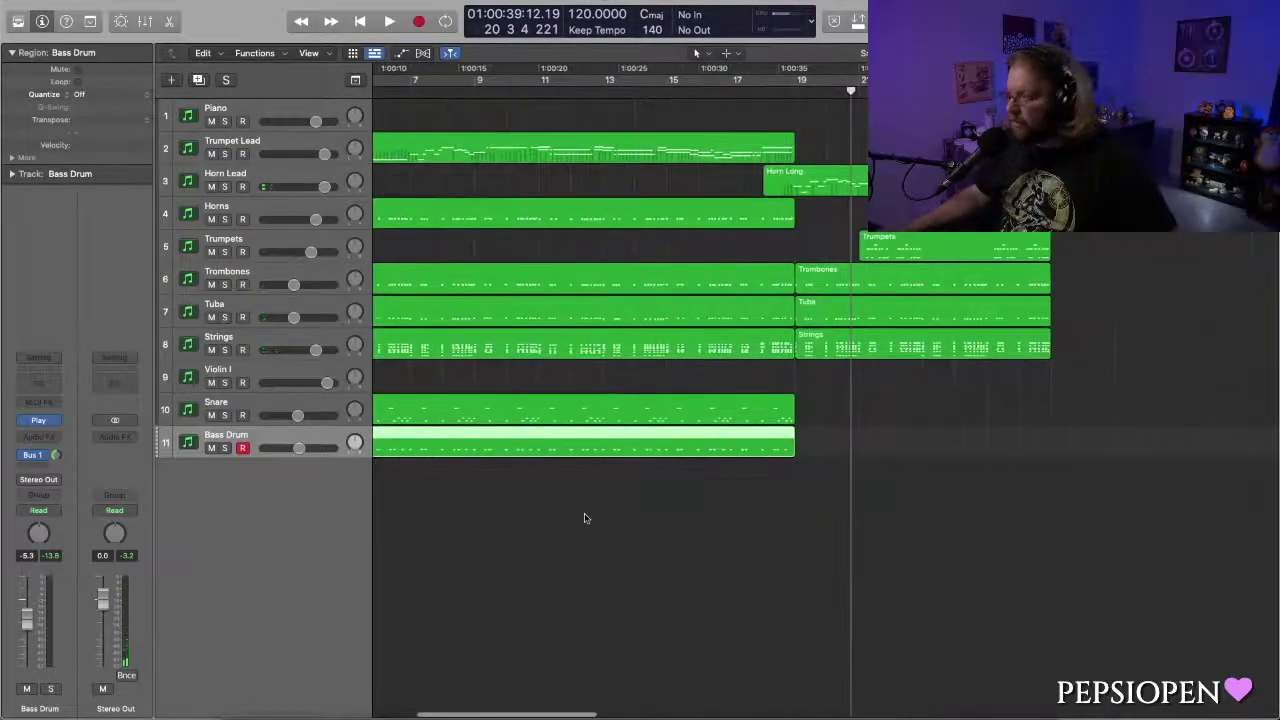
pyautogui.moveTo(542, 521); pyautogui.dragTo(590, 385)
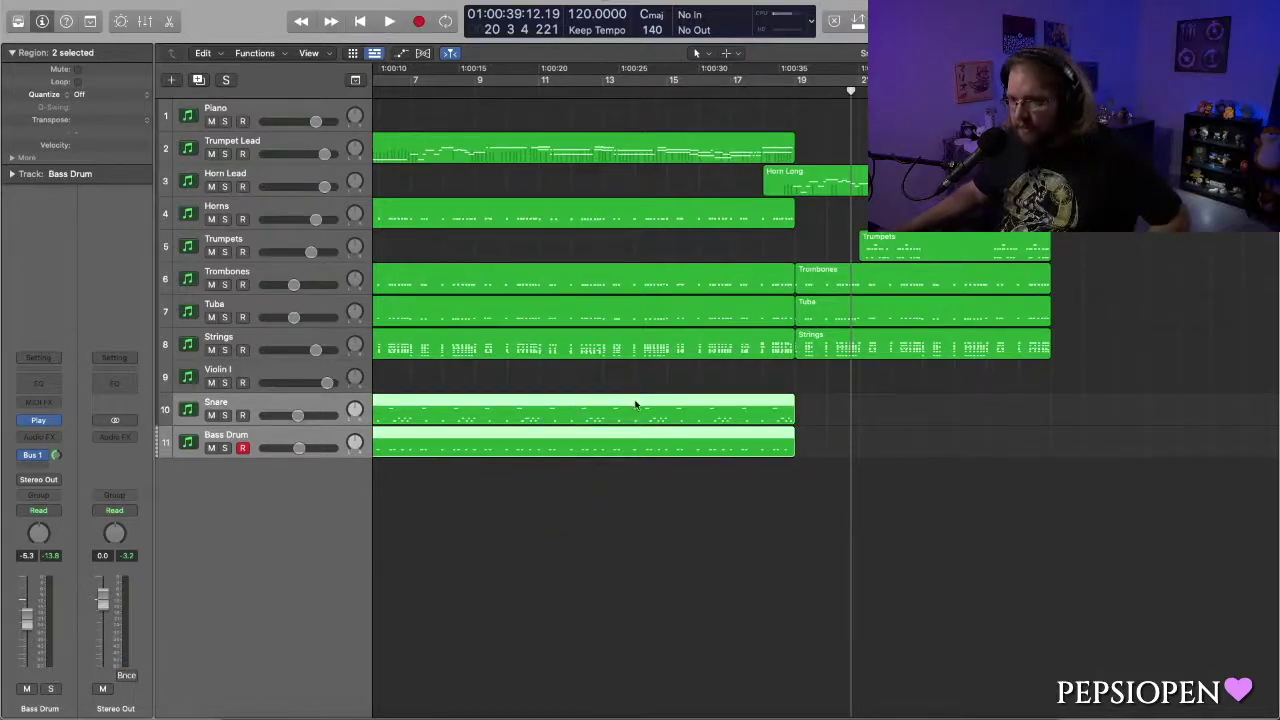
pyautogui.moveTo(635, 404); pyautogui.dragTo(1238, 408)
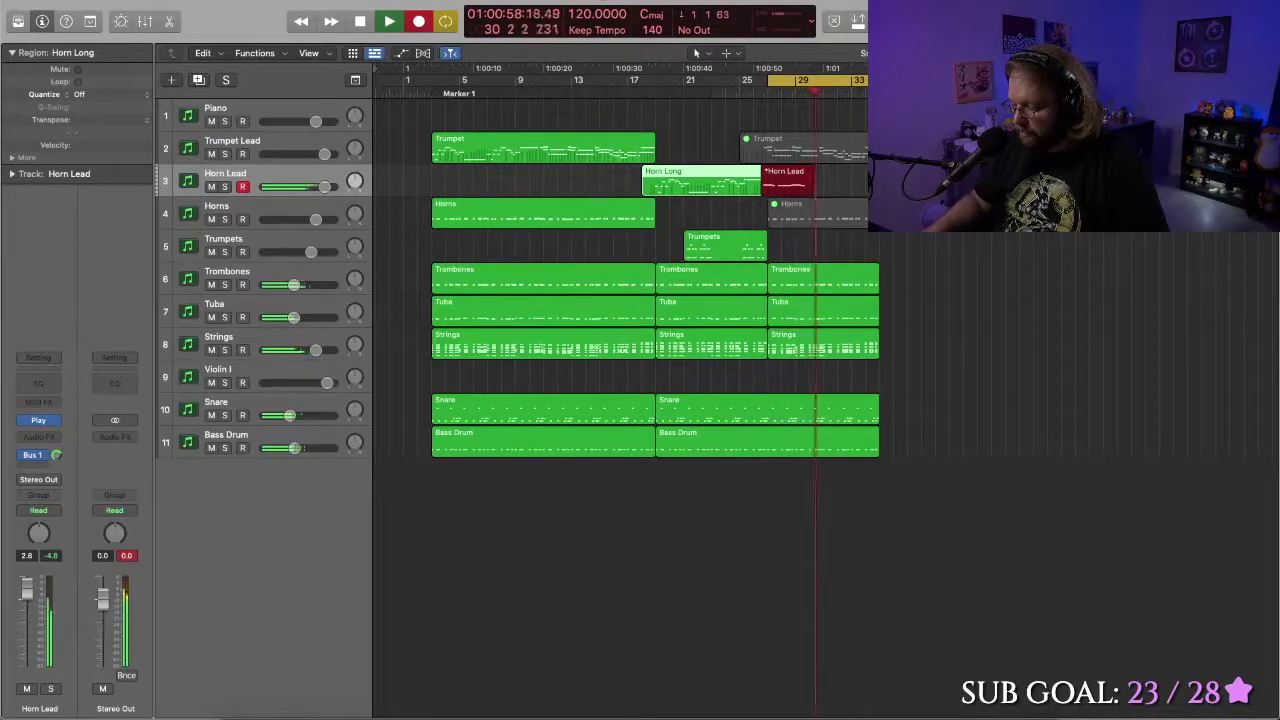
pyautogui.press('super+Right')
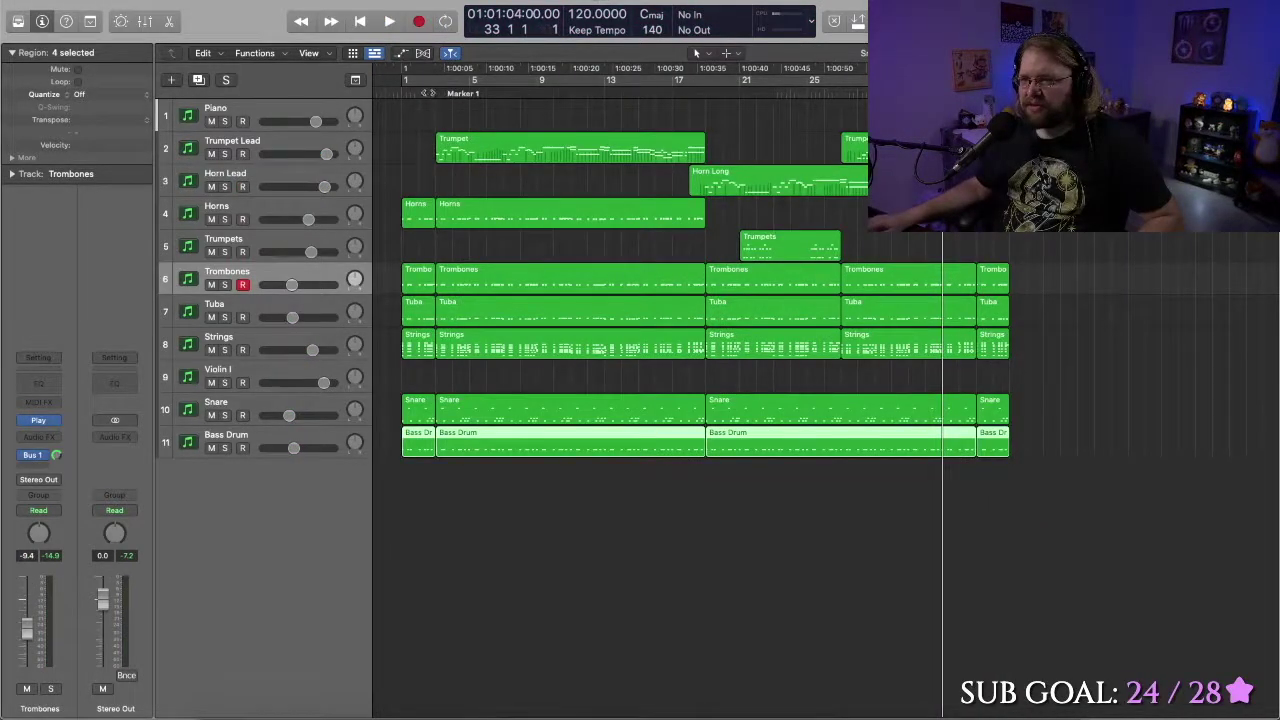
pyautogui.click(434, 91)
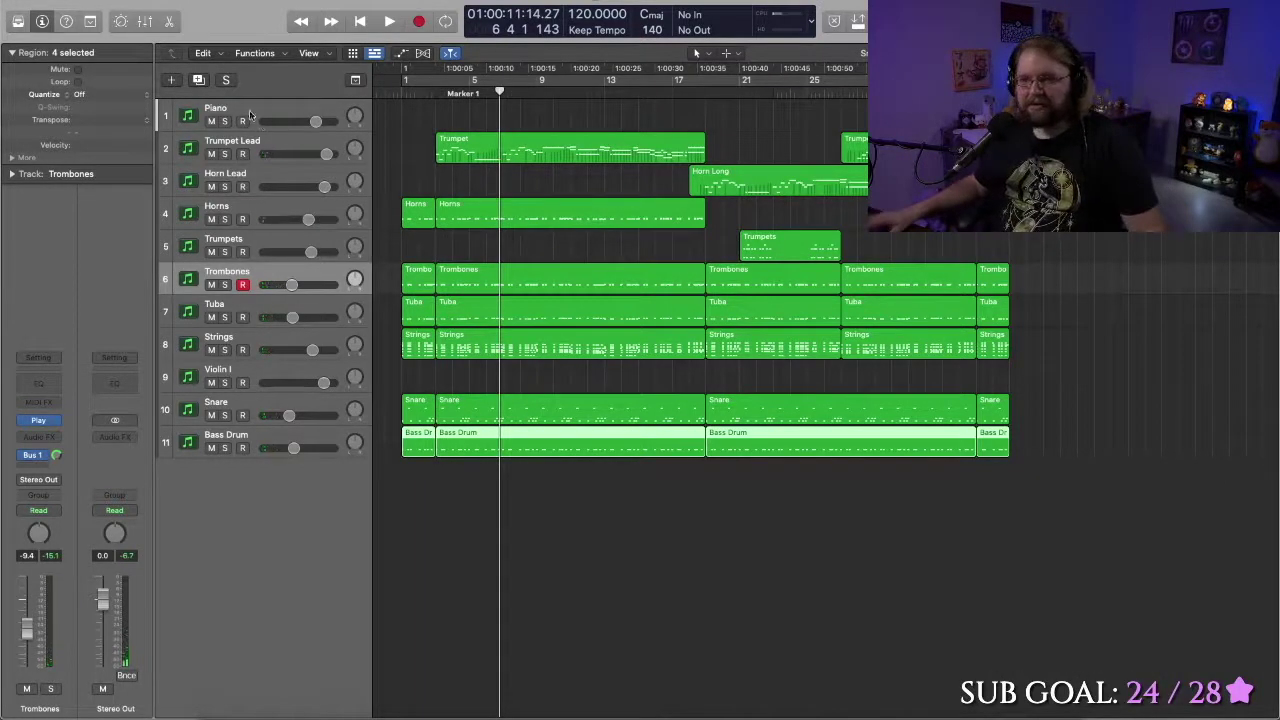
# Select the Piano track so it becomes record-enabled and loads its Steinway patch
pyautogui.click(255, 118)
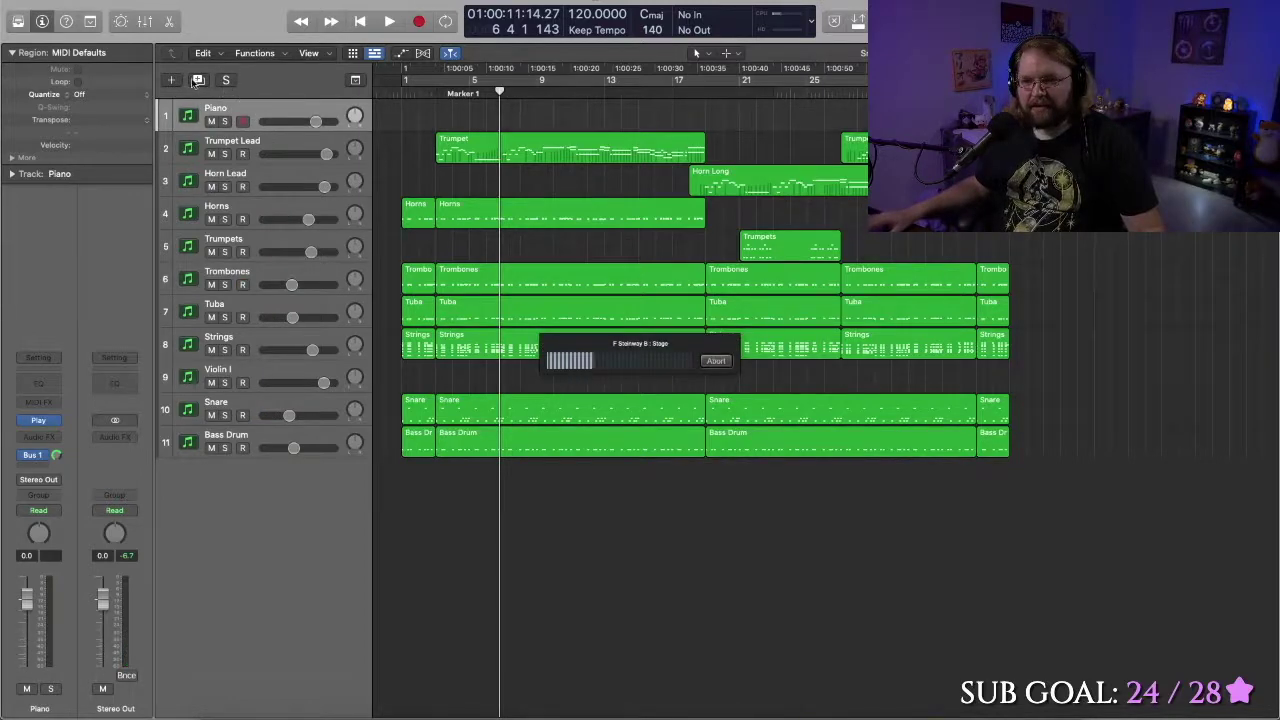
# Duplicate the Piano track as 'Flute' and record its melody around bars 6–10
pyautogui.click(198, 80)
pyautogui.doubleClick(216, 141)
pyautogui.write('Flute')
pyautogui.press('Return')
pyautogui.press('r')
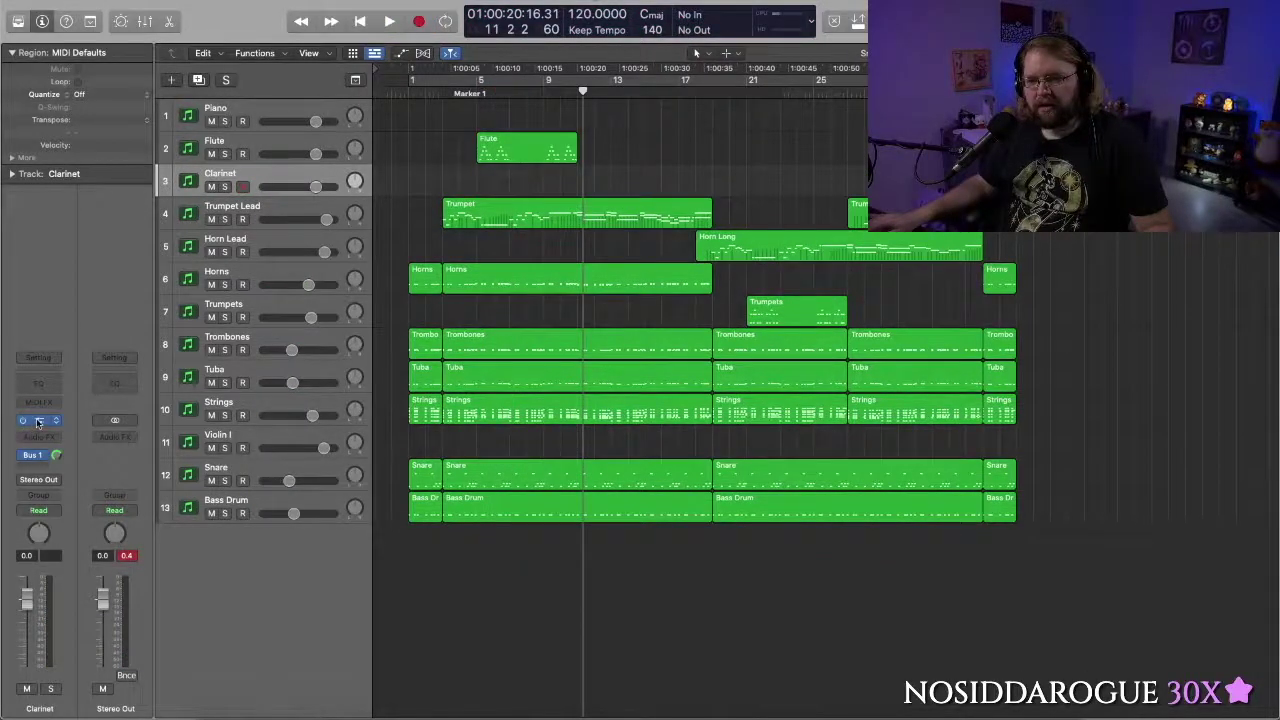
pyautogui.click(37, 421)
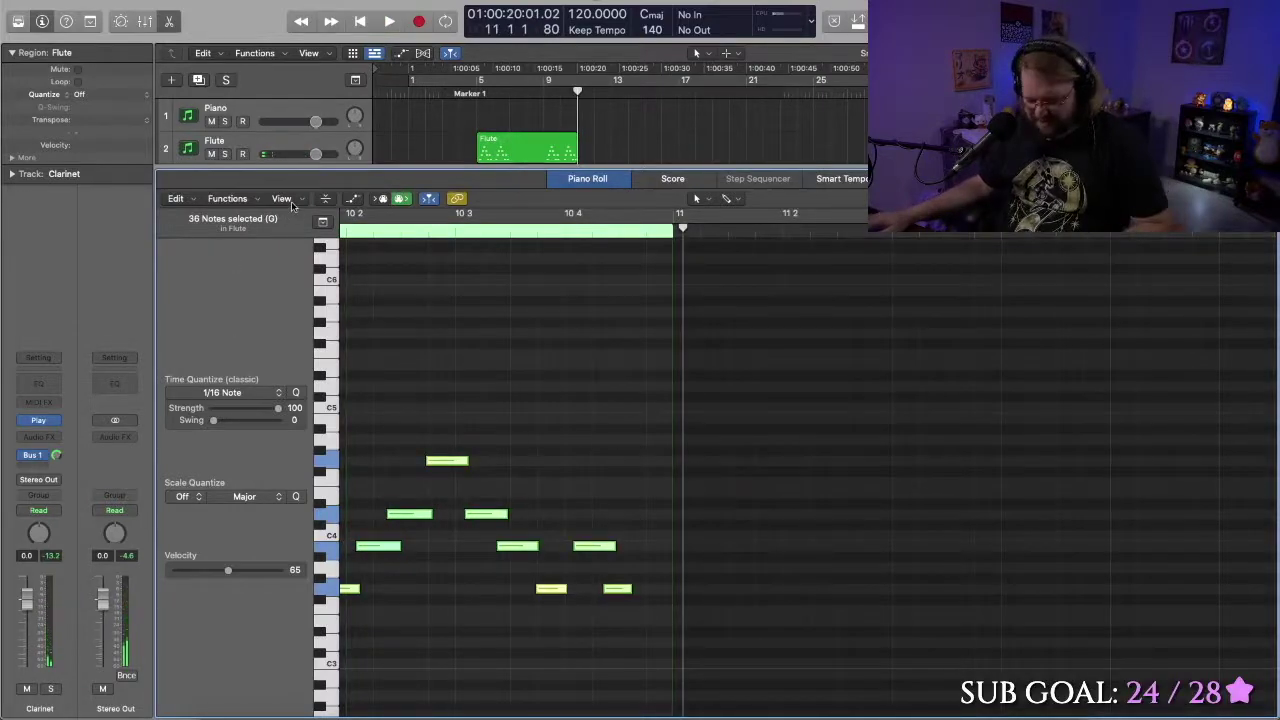
# Mute the Clarinet, solo the woodwinds and play them back
pyautogui.press('e')
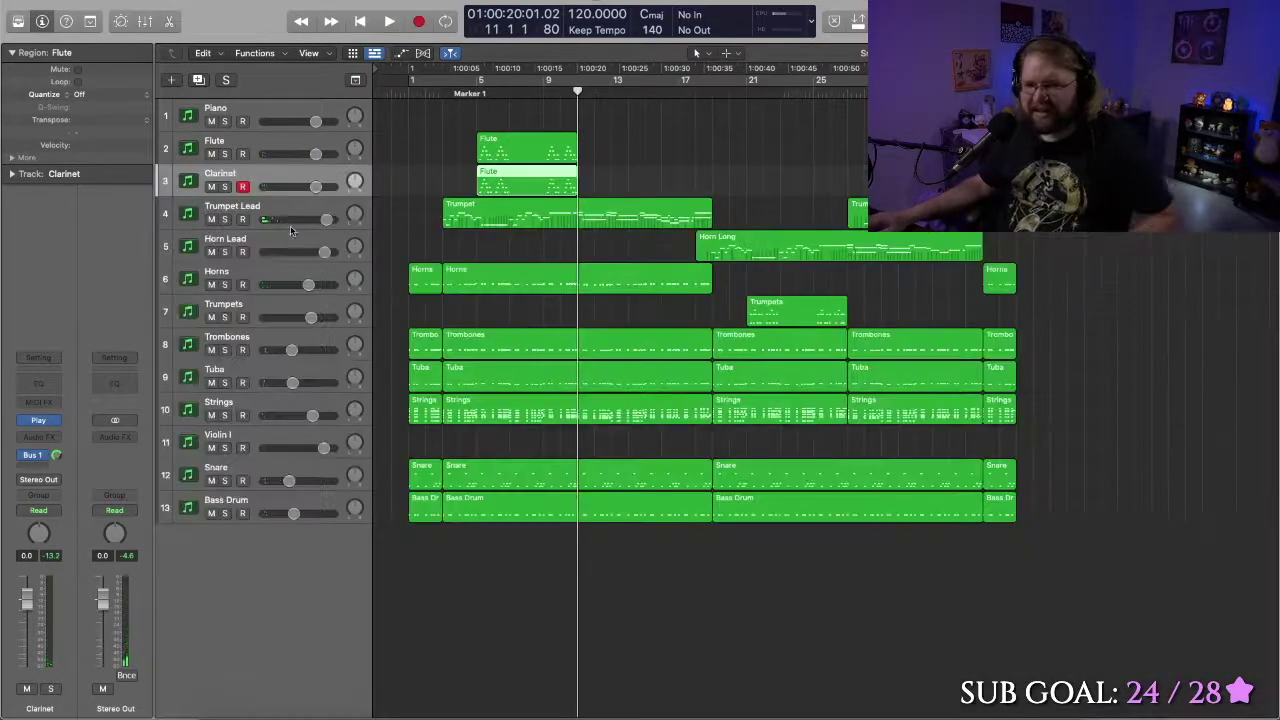
pyautogui.click(211, 187)
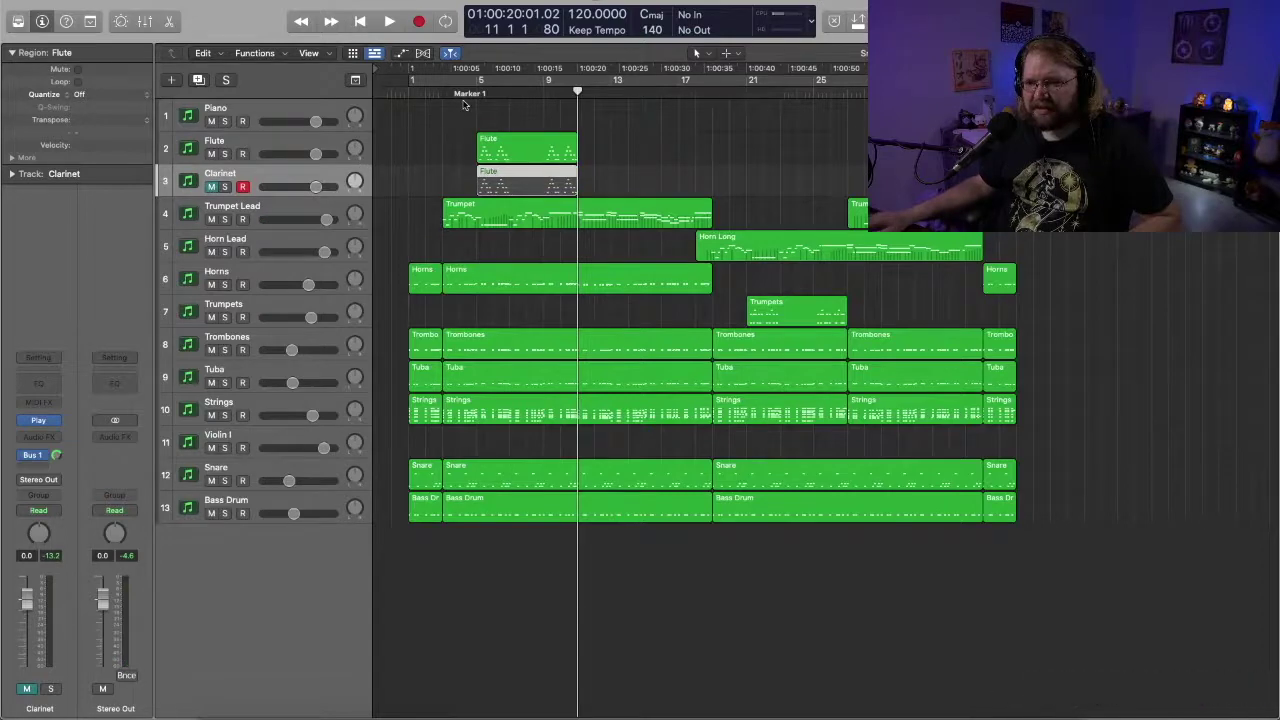
pyautogui.hotkey('ctrl', 's')
pyautogui.press('space')
# Lower the Clarinet to -2.8 dB and unmute both Flute and Clarinet
pyautogui.moveTo(315, 187); pyautogui.dragTo(293, 187)
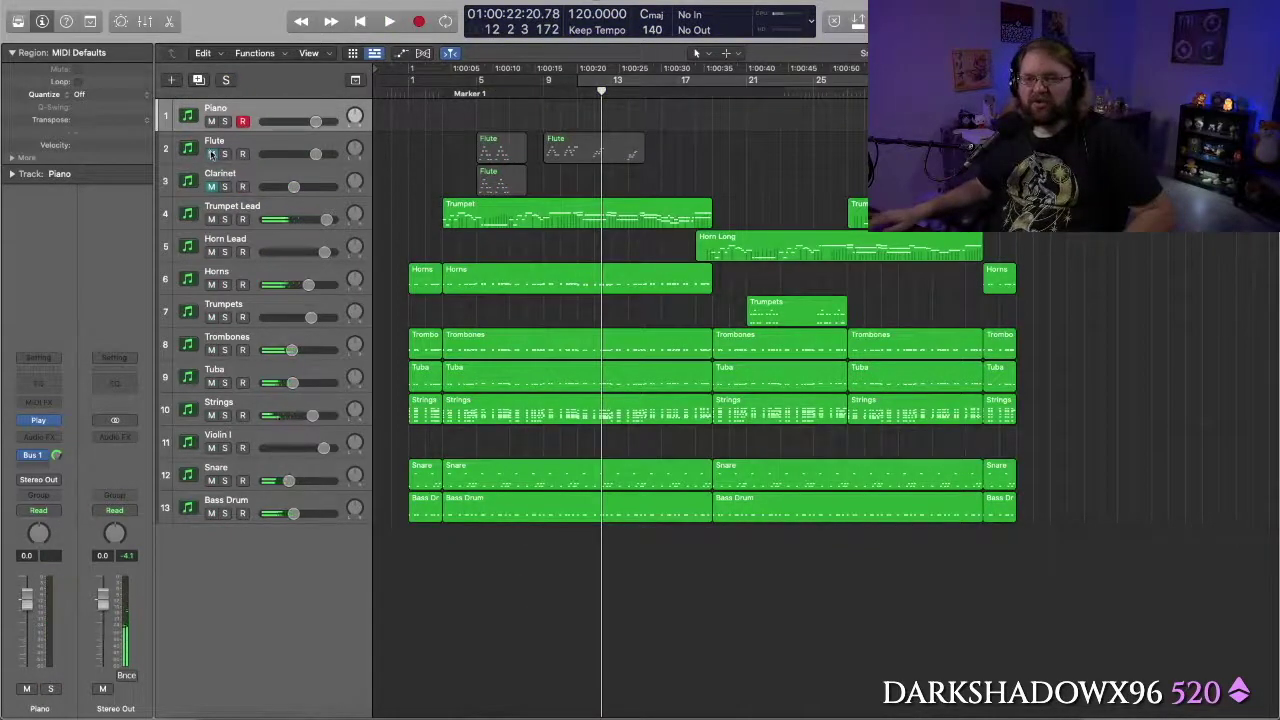
pyautogui.click(212, 153)
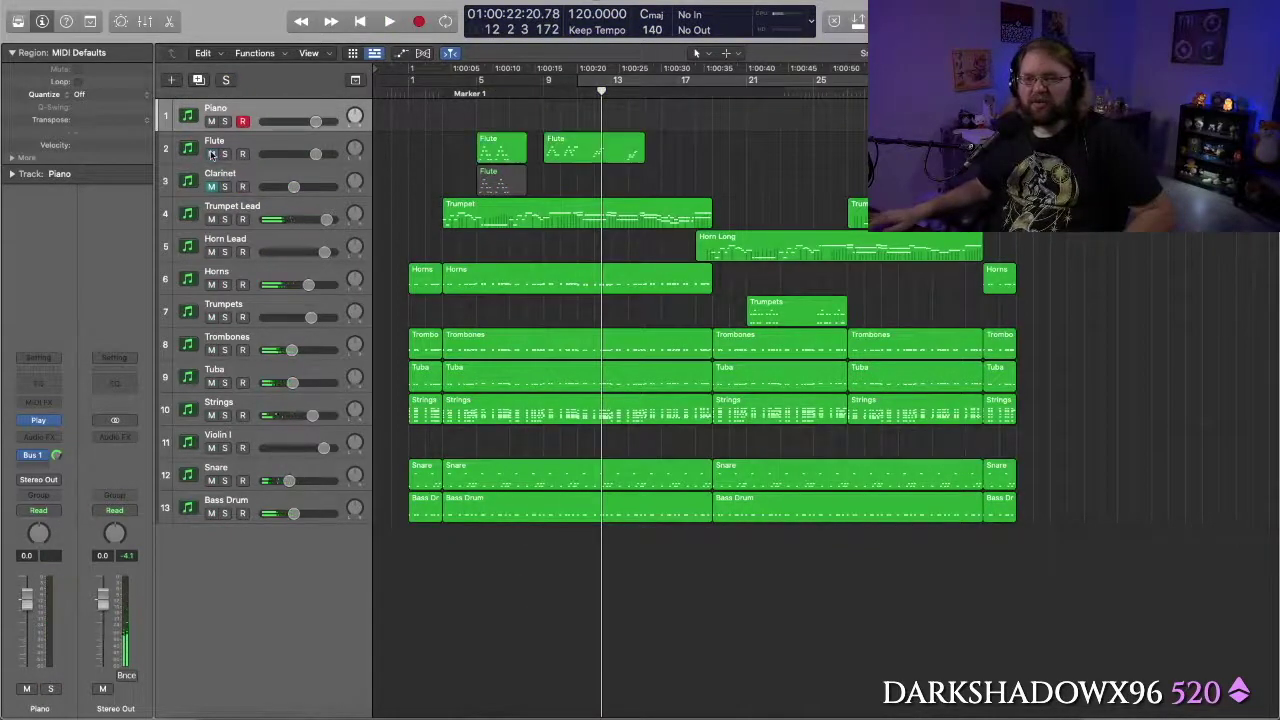
pyautogui.click(211, 187)
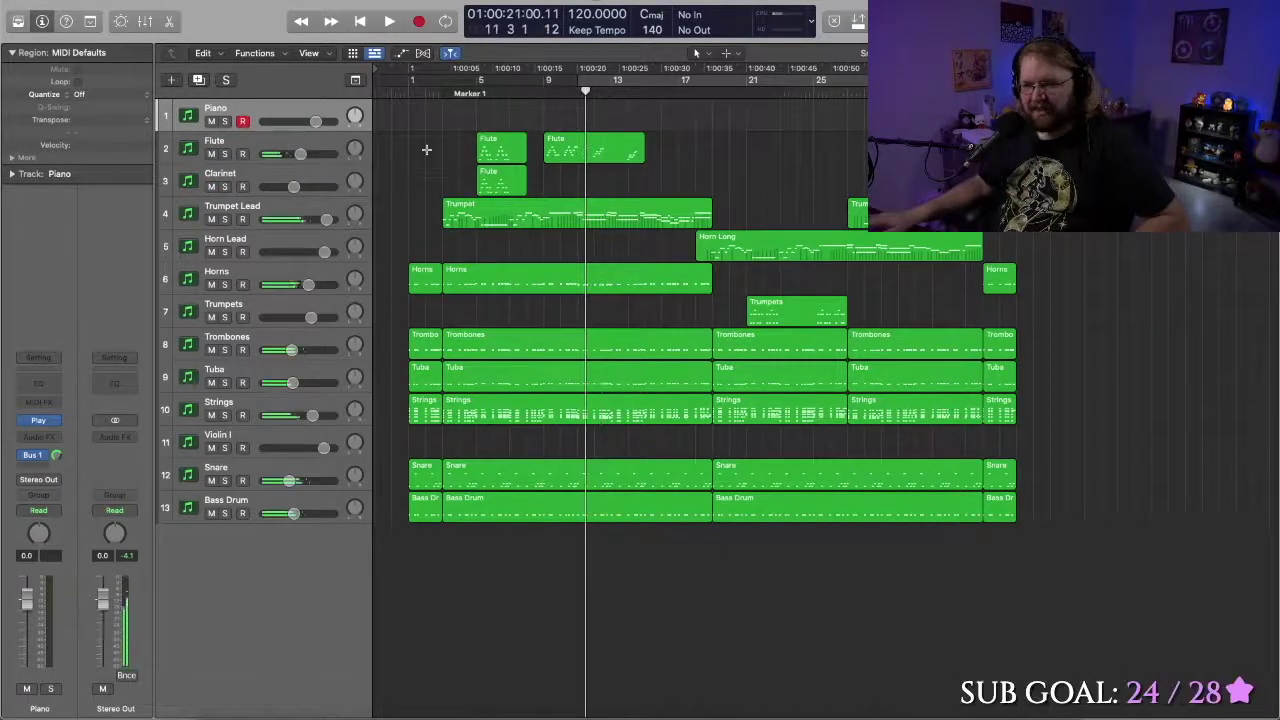
# Select the three old Flute regions and delete them
pyautogui.click(490, 150)
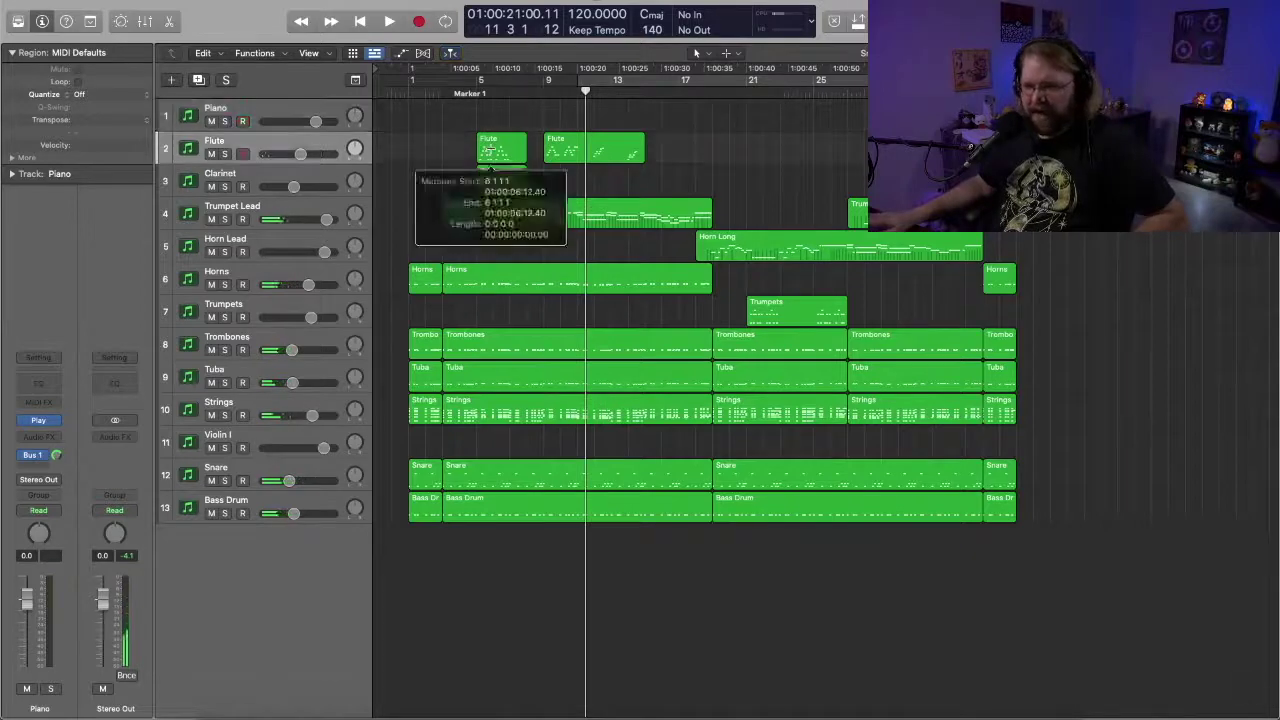
pyautogui.click(506, 152)
pyautogui.keyDown('shift'); pyautogui.click(510, 172); pyautogui.keyUp('shift')
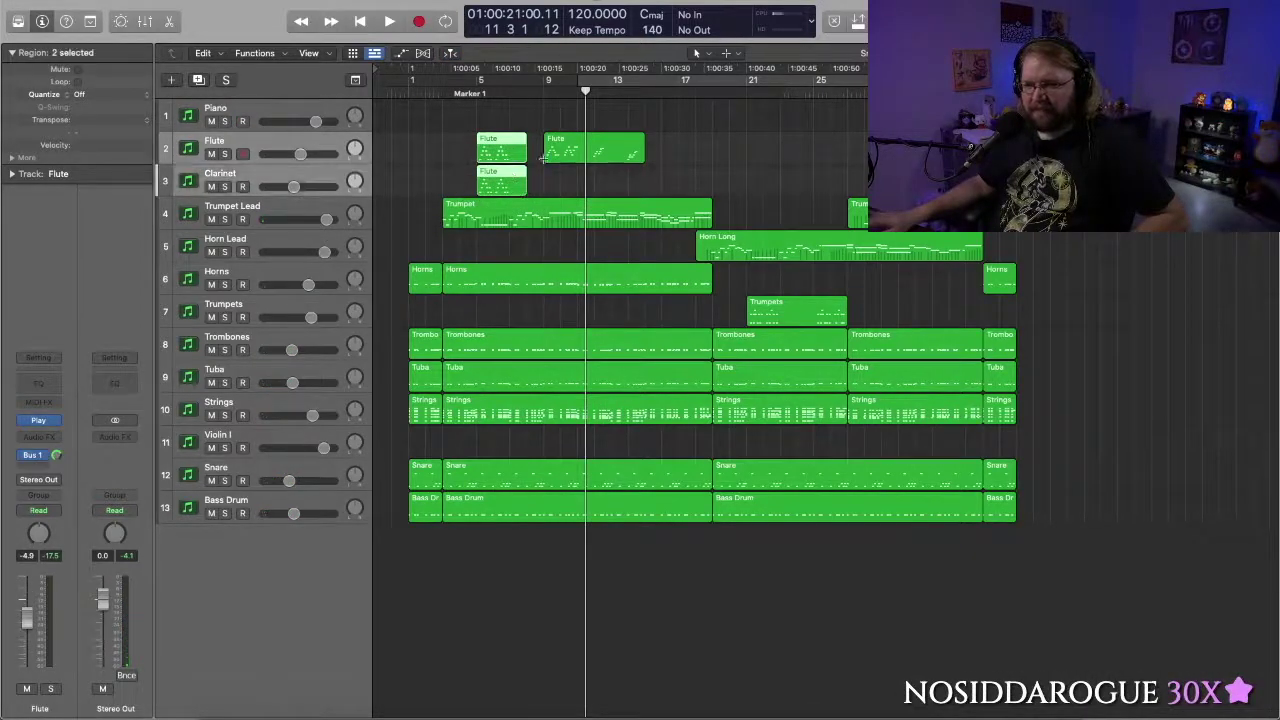
pyautogui.keyDown('shift'); pyautogui.click(573, 147); pyautogui.keyUp('shift')
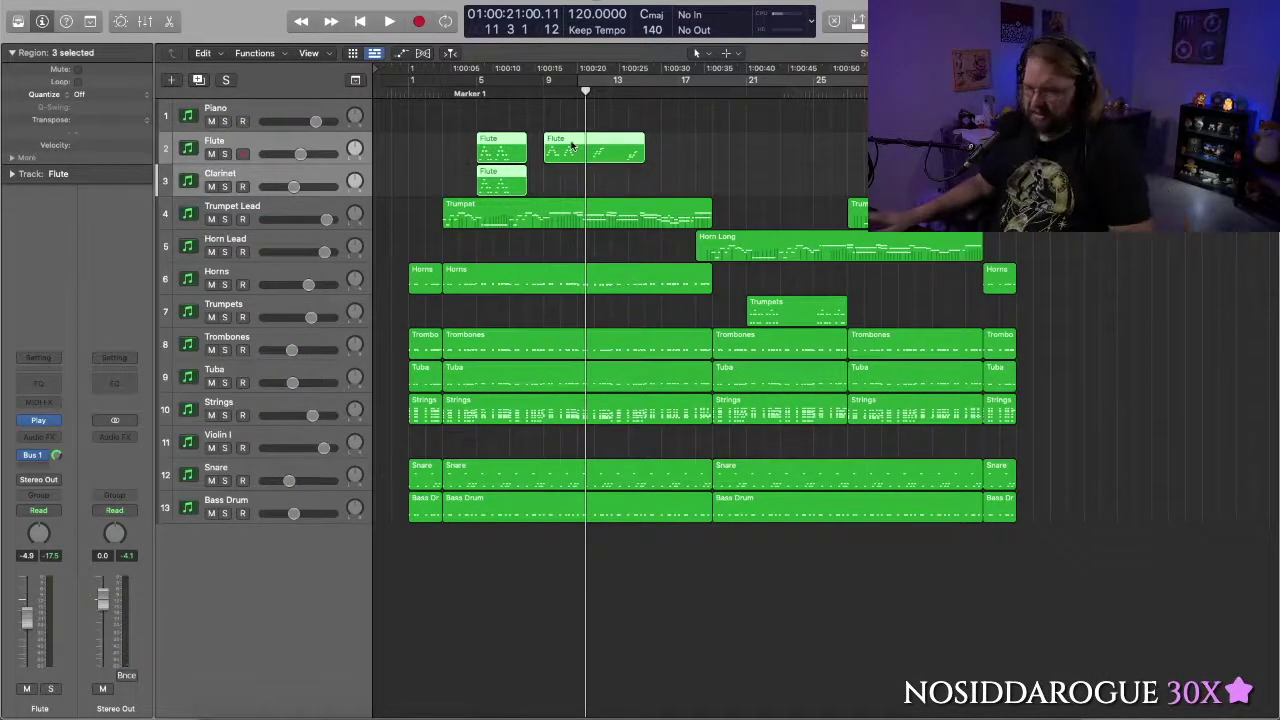
pyautogui.press('Delete')
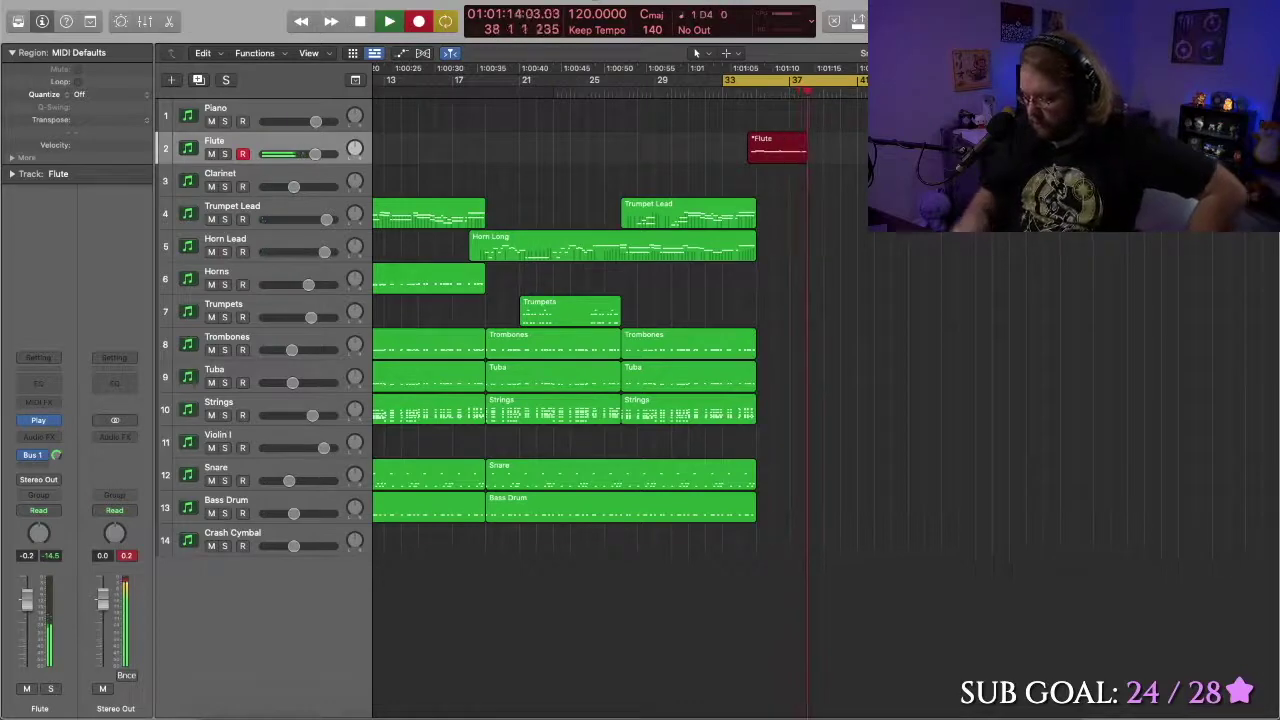
# Stop the bar-33 flute recording and select the Strings and Violin I tracks
pyautogui.press('space')
pyautogui.click(305, 407)
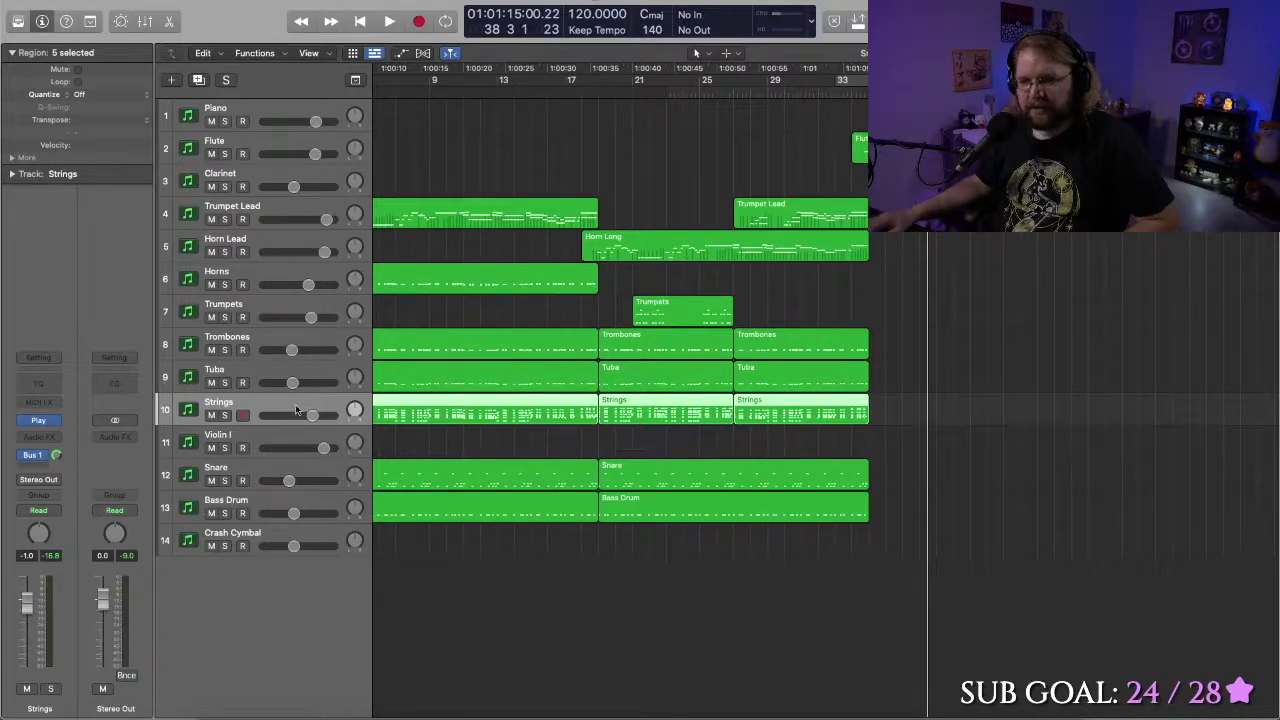
pyautogui.click(281, 433)
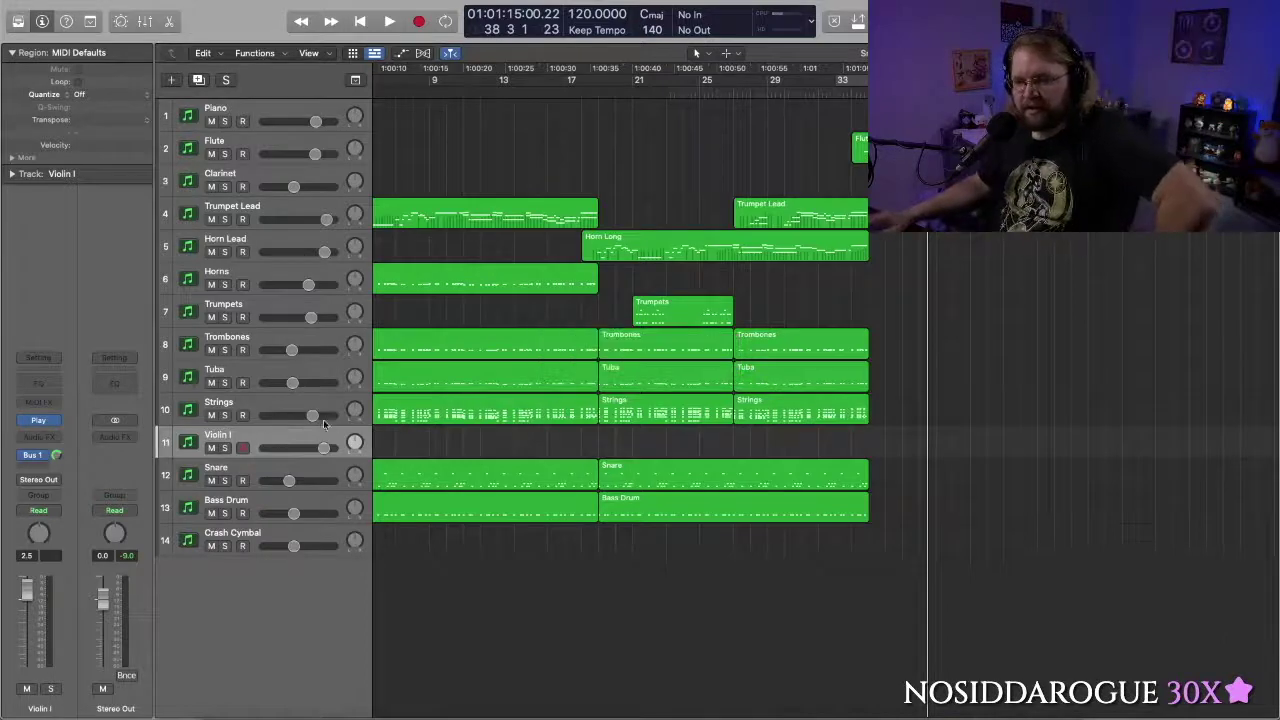
# Solo Strings, play them from bar 11, then stop and unsolo
pyautogui.click(225, 415)
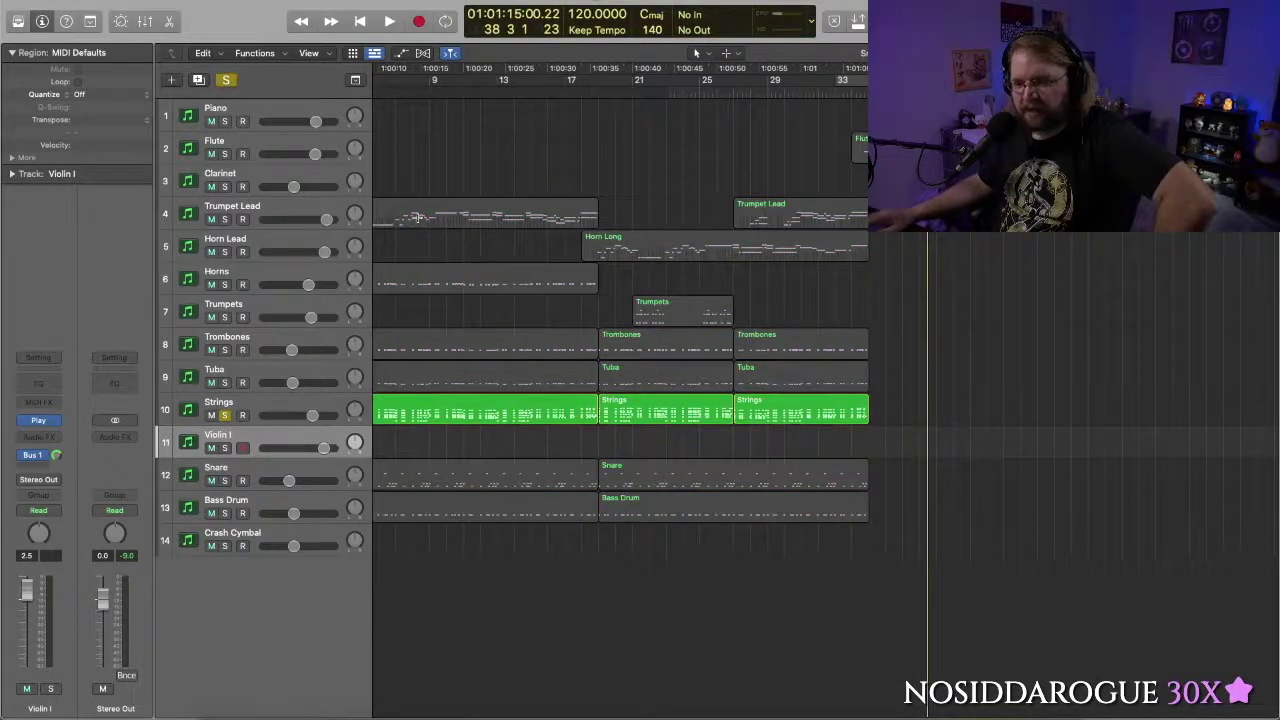
pyautogui.click(465, 93)
pyautogui.press('space')
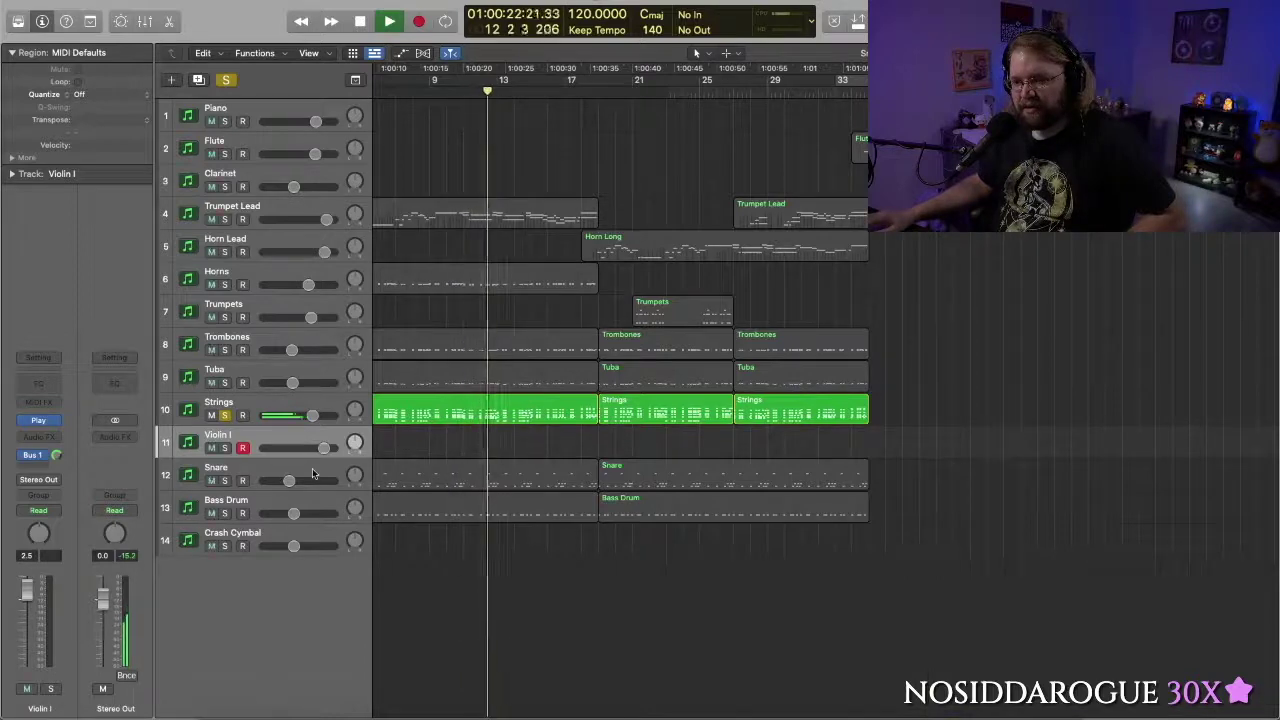
pyautogui.click(225, 415)
pyautogui.press('space')
pyautogui.click(225, 415)
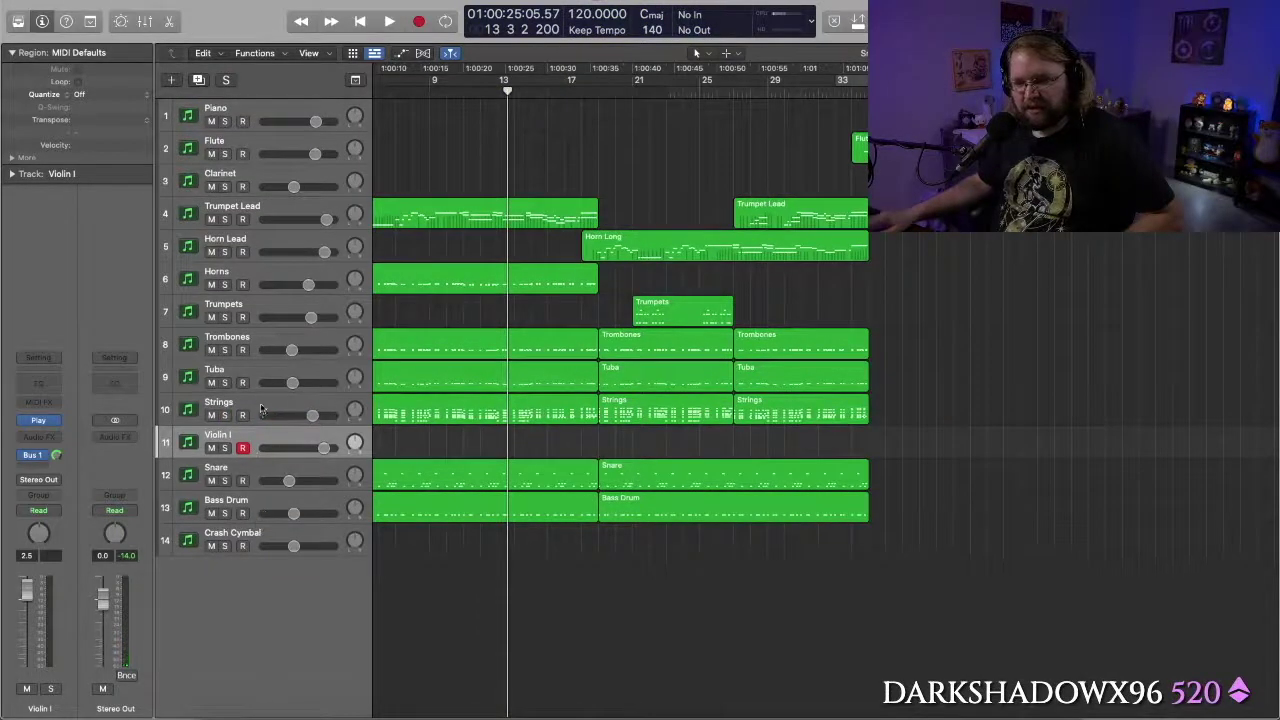
# Duplicate the Violin I track, lower its volume slightly, and check the Viola notes
pyautogui.click(199, 80)
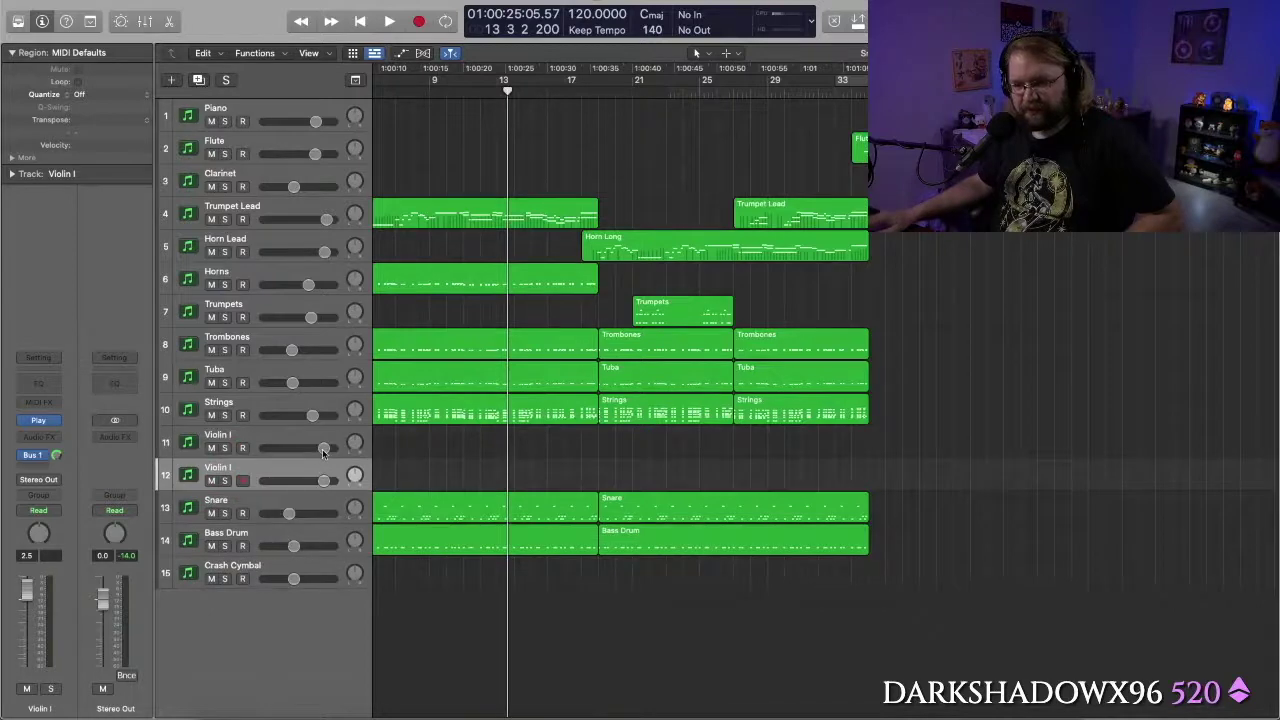
pyautogui.moveTo(322, 450); pyautogui.dragTo(311, 481)
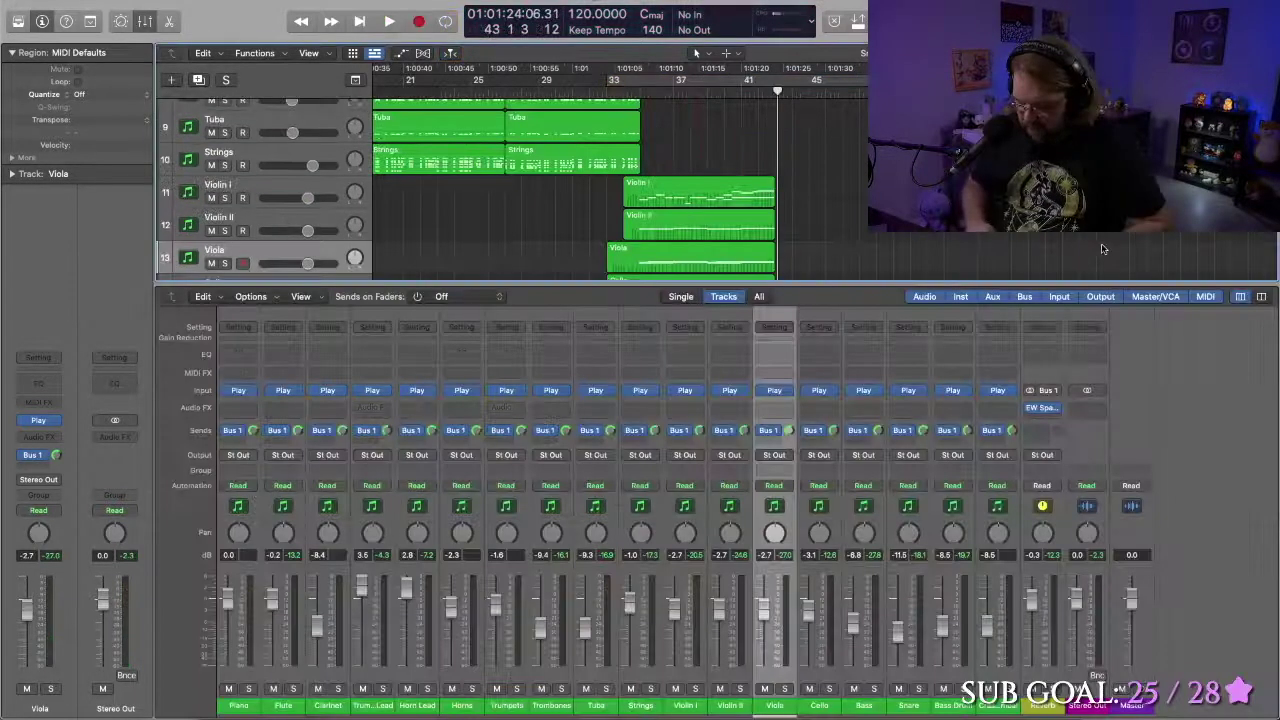
pyautogui.press('p')
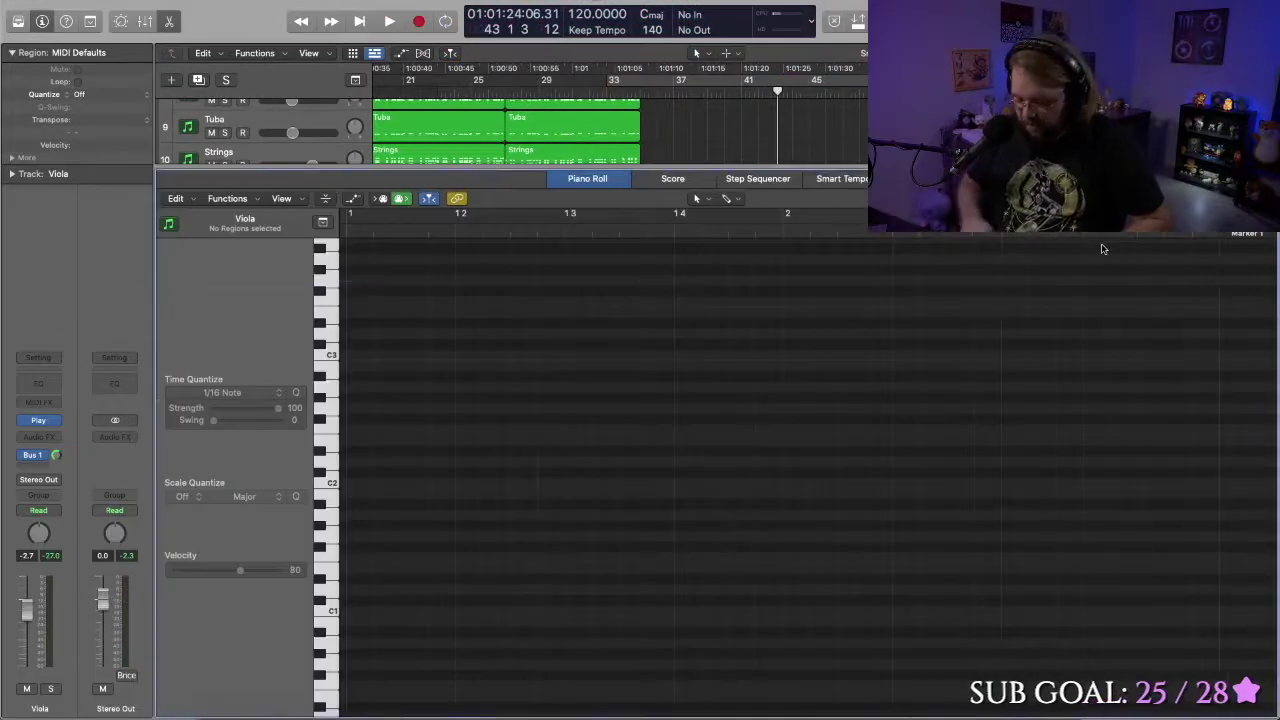
pyautogui.press('p')
pyautogui.hscroll(3, 1100, 240)
pyautogui.hscroll(-6, 1100, 240)
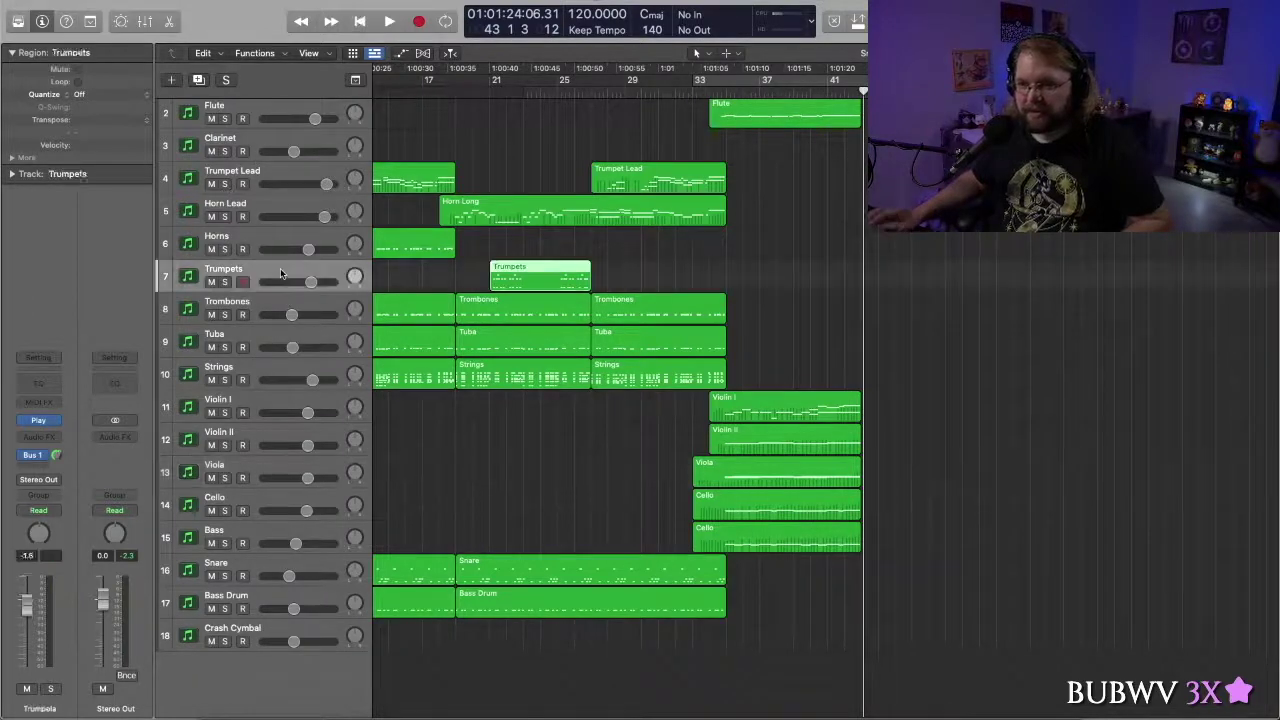
# Record Trumpet Lead, Horns, Trombones and Tuba parts in turn from about bar 43
pyautogui.scroll(1, 280, 270)
pyautogui.click(240, 210)
pyautogui.press('r')
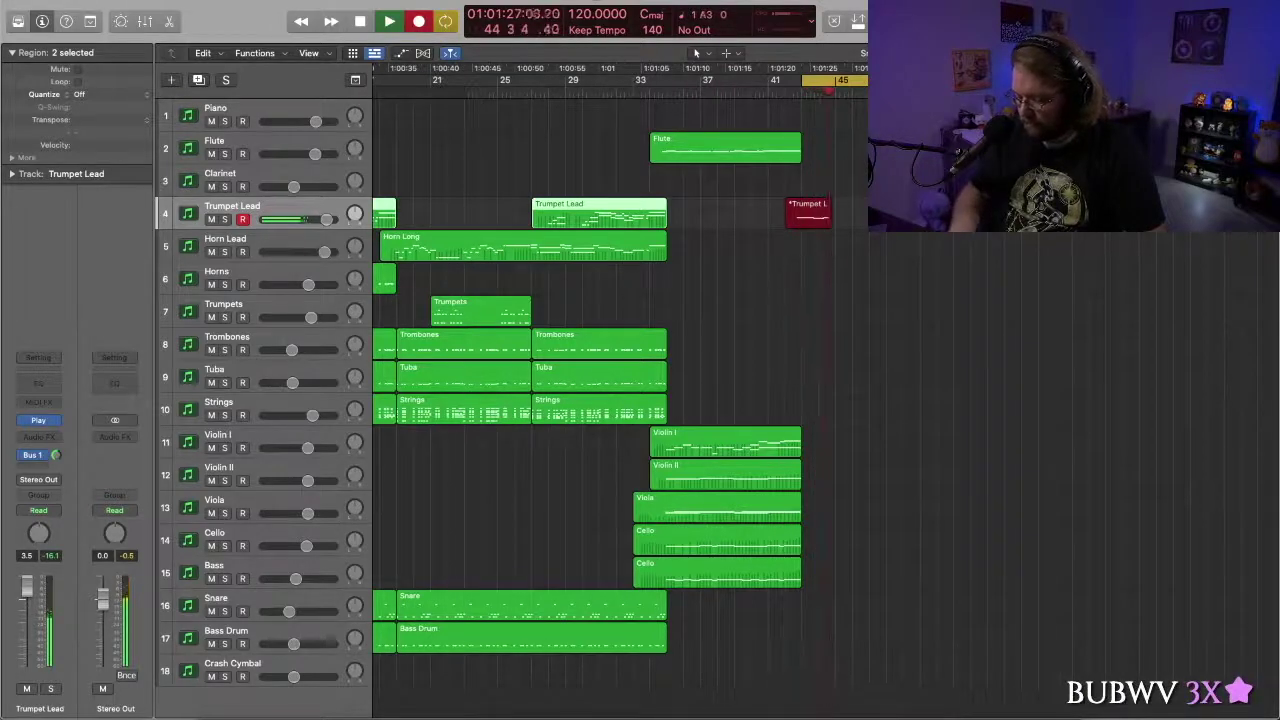
pyautogui.press('Down')
pyautogui.press('Down')
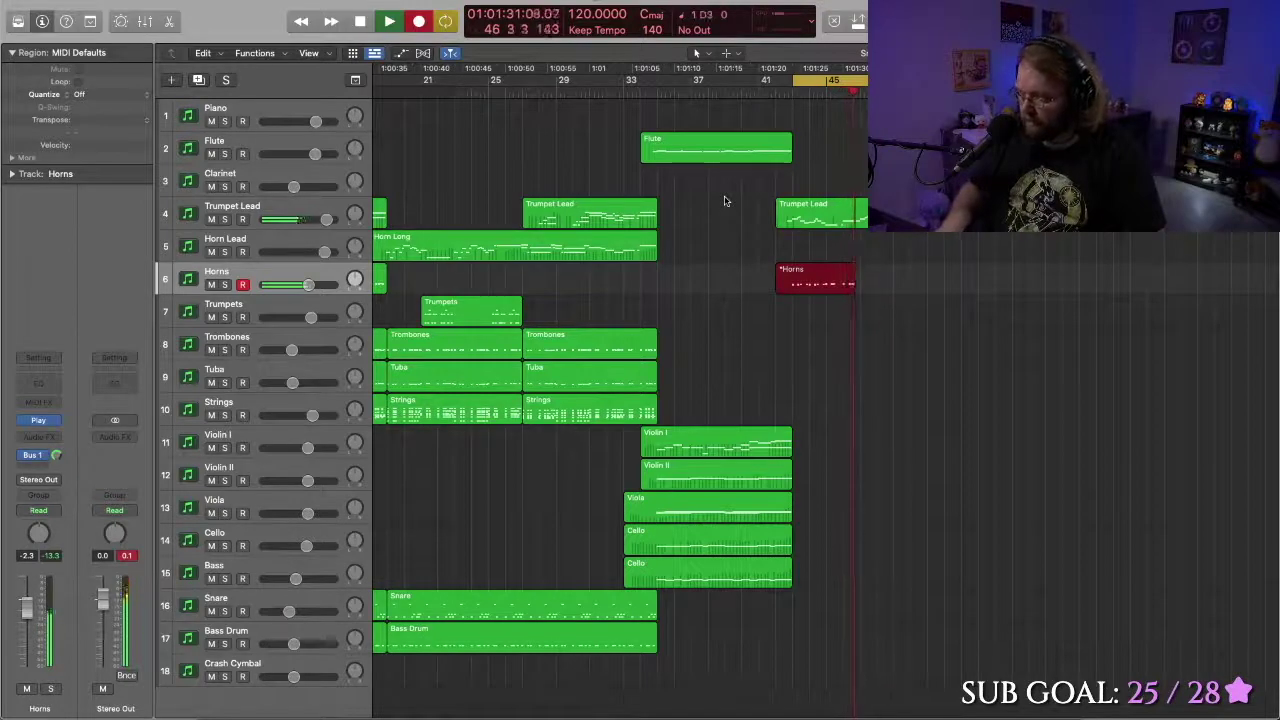
pyautogui.click(290, 340)
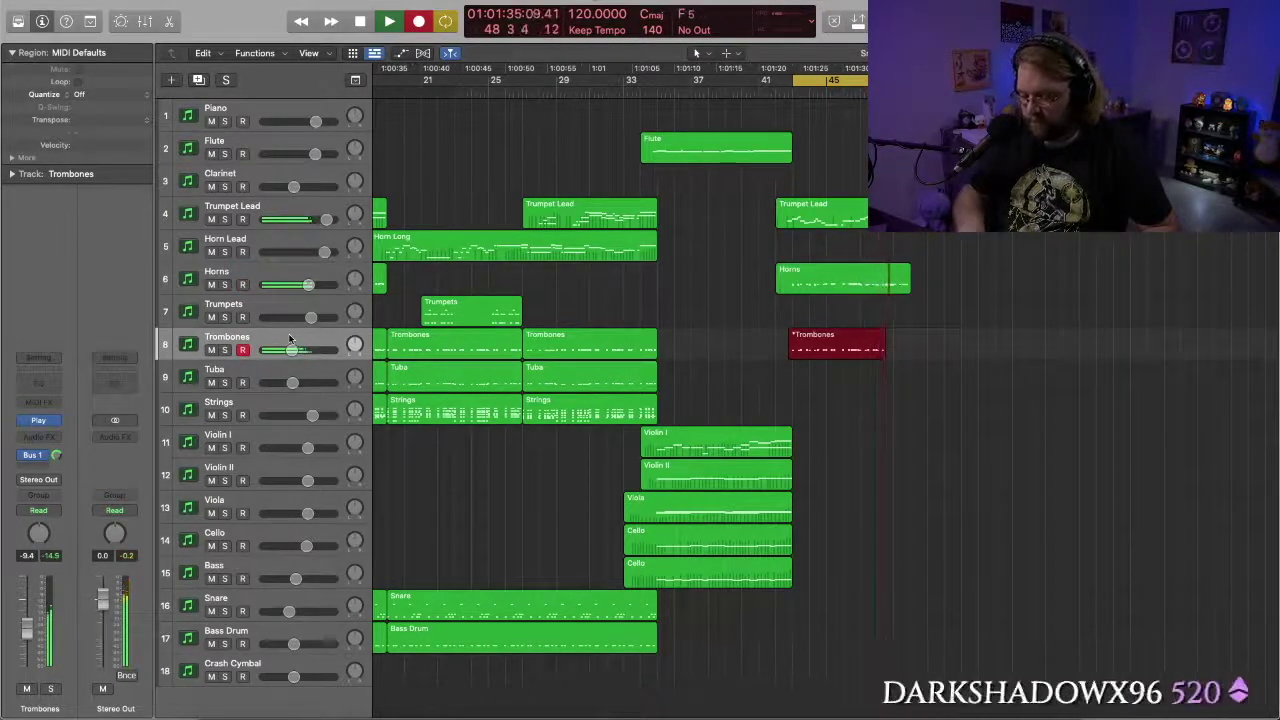
pyautogui.click(290, 375)
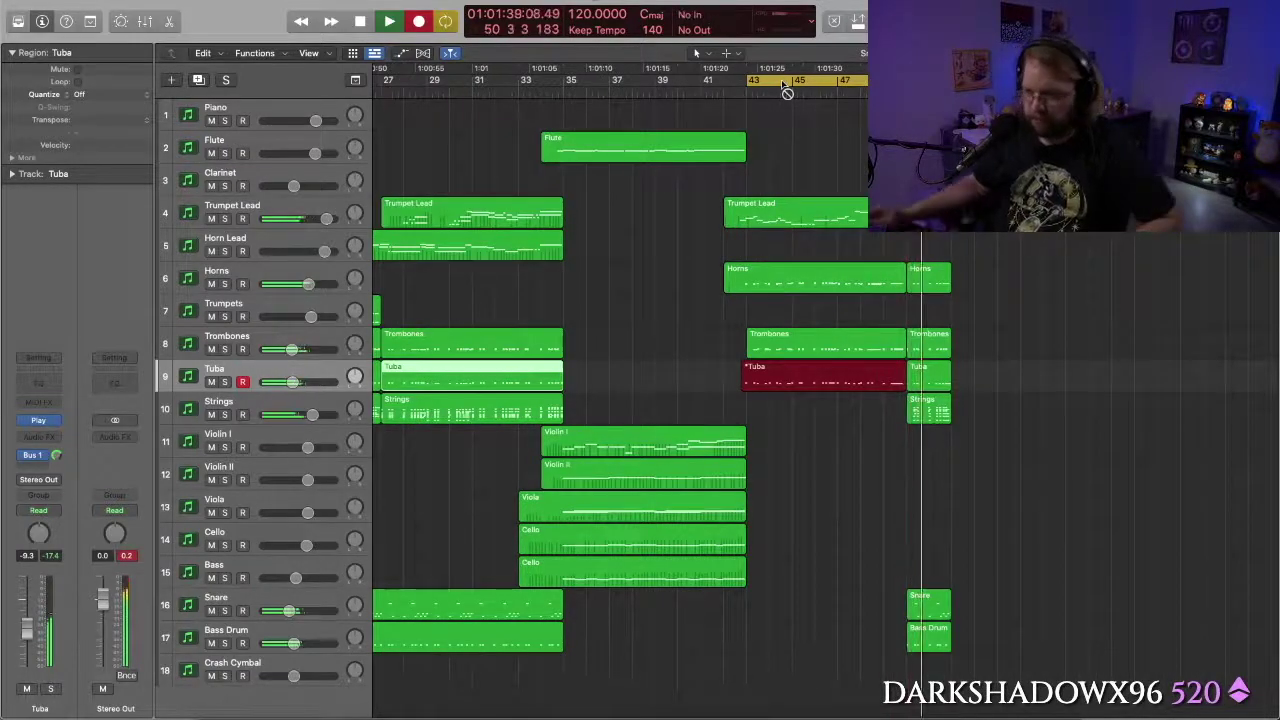
pyautogui.press('space')
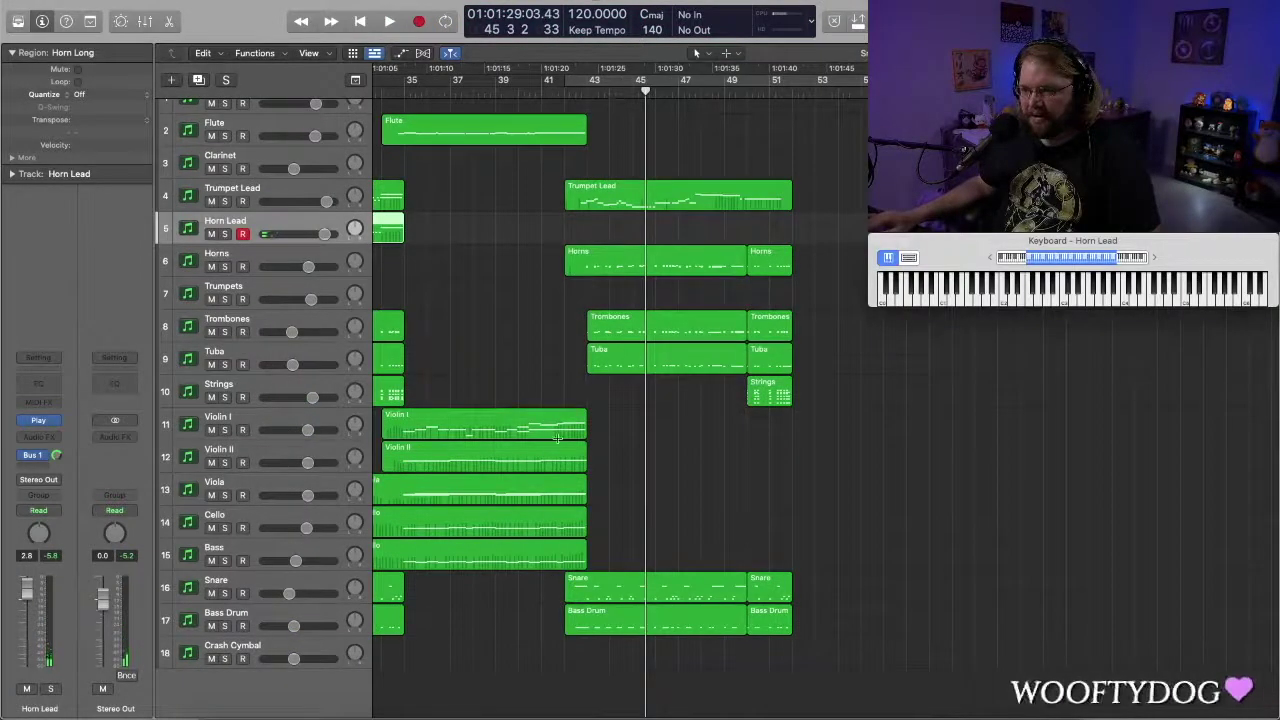
# Record a new Strings part from about bar 43 at tempo 100
pyautogui.hscroll(-4, 557, 470)
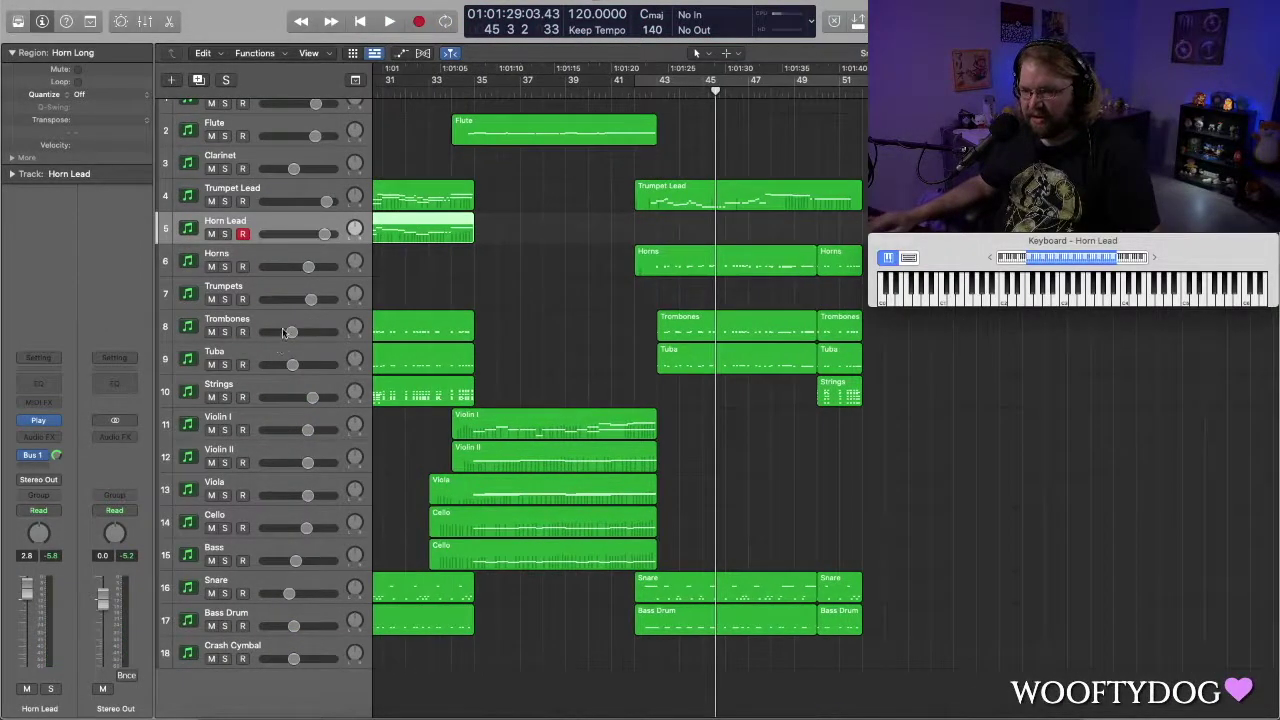
pyautogui.click(286, 381)
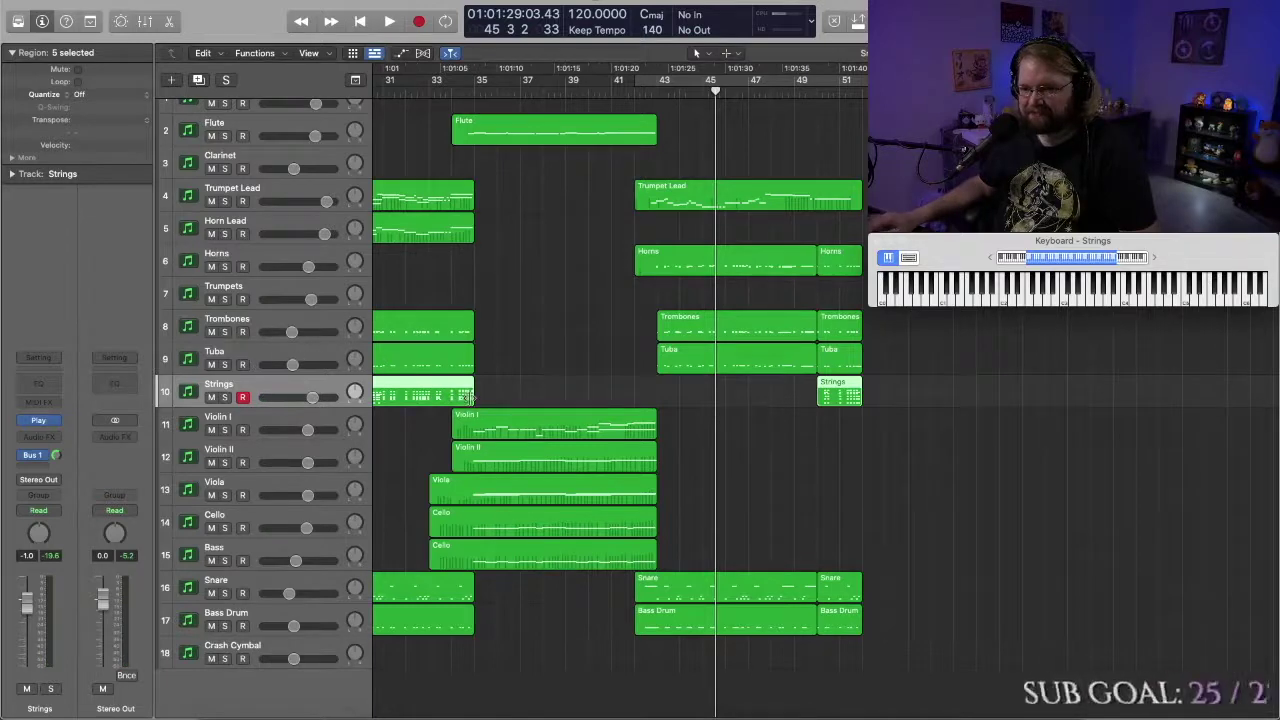
pyautogui.click(660, 92)
pyautogui.press('r')
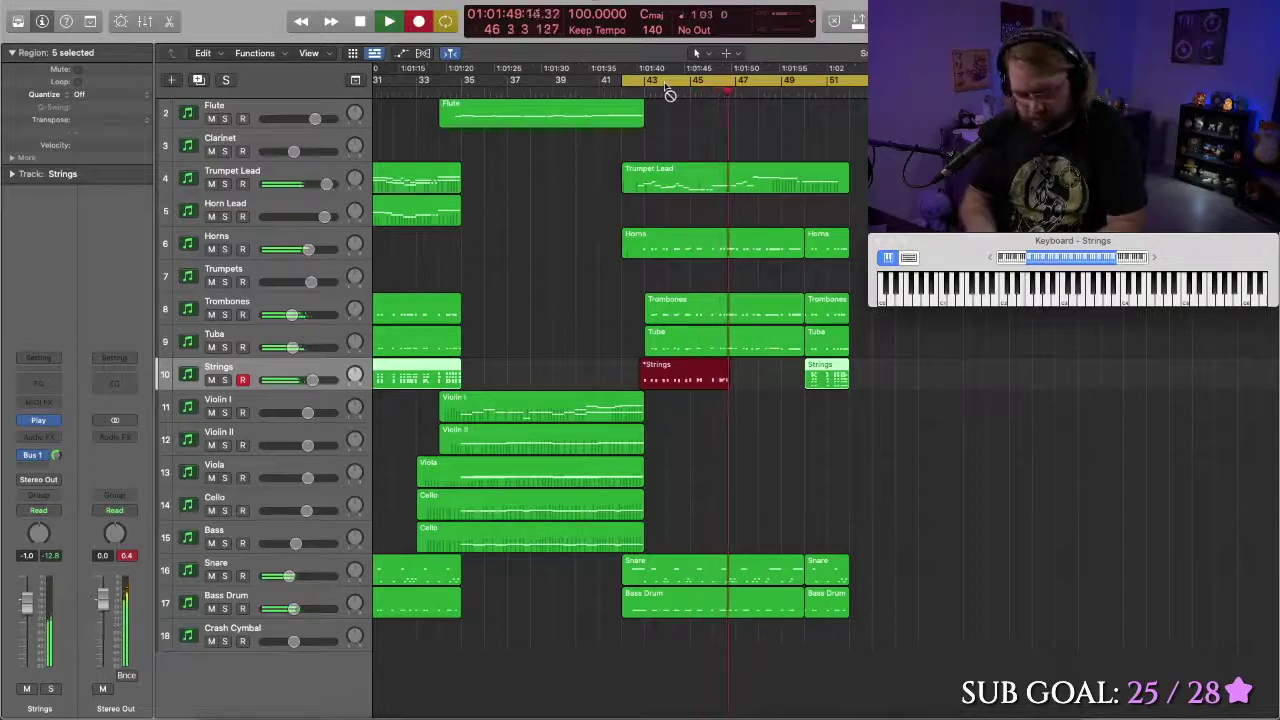
pyautogui.press('space')
# Review the recorded strings notes, then turn off the Strings solo
pyautogui.press('p')
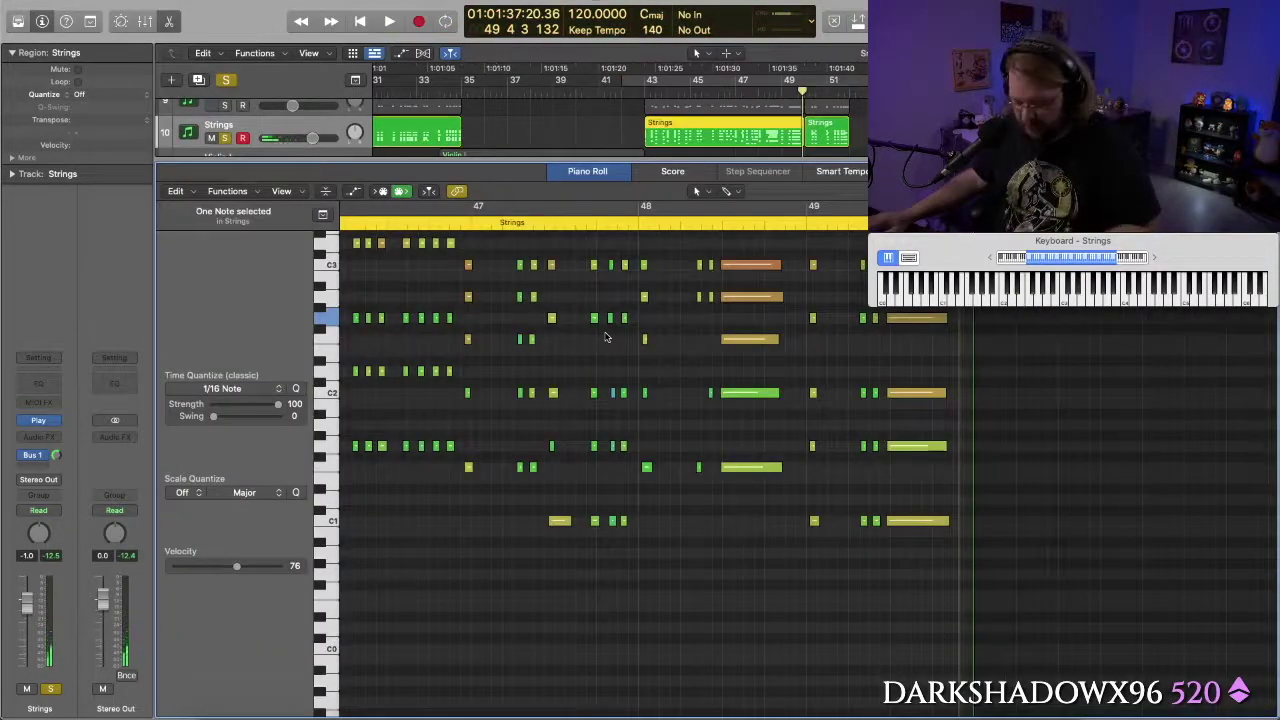
pyautogui.press('p')
pyautogui.press('s')
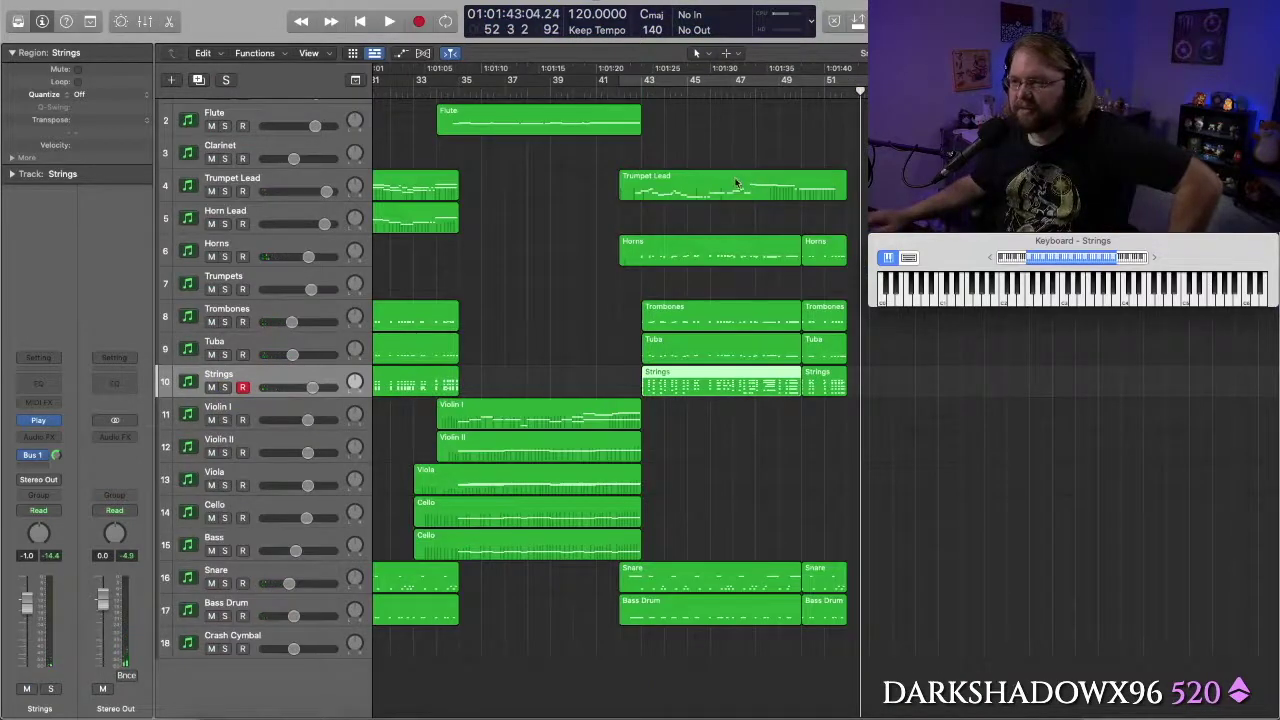
# Record a new Trumpet Lead take from near bar 45 and play it back from bar 42
pyautogui.click(736, 183)
pyautogui.click(699, 92)
pyautogui.press('r')
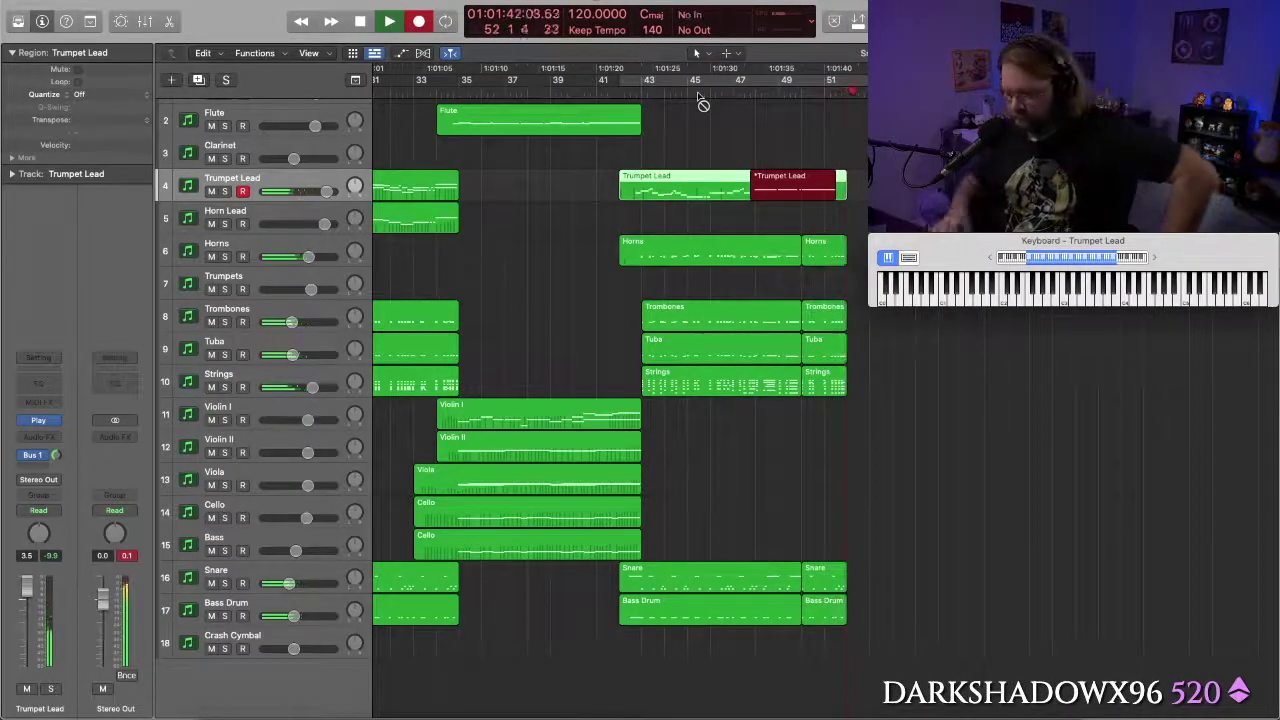
pyautogui.press('space')
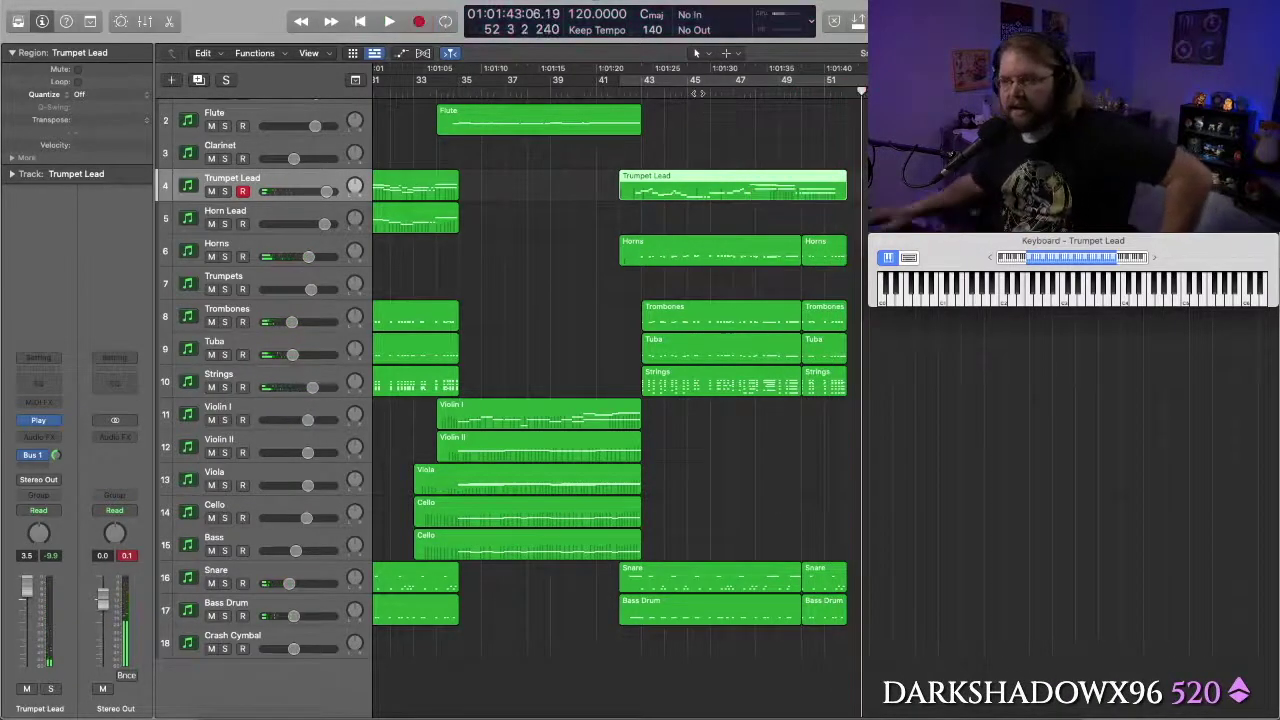
pyautogui.click(622, 91)
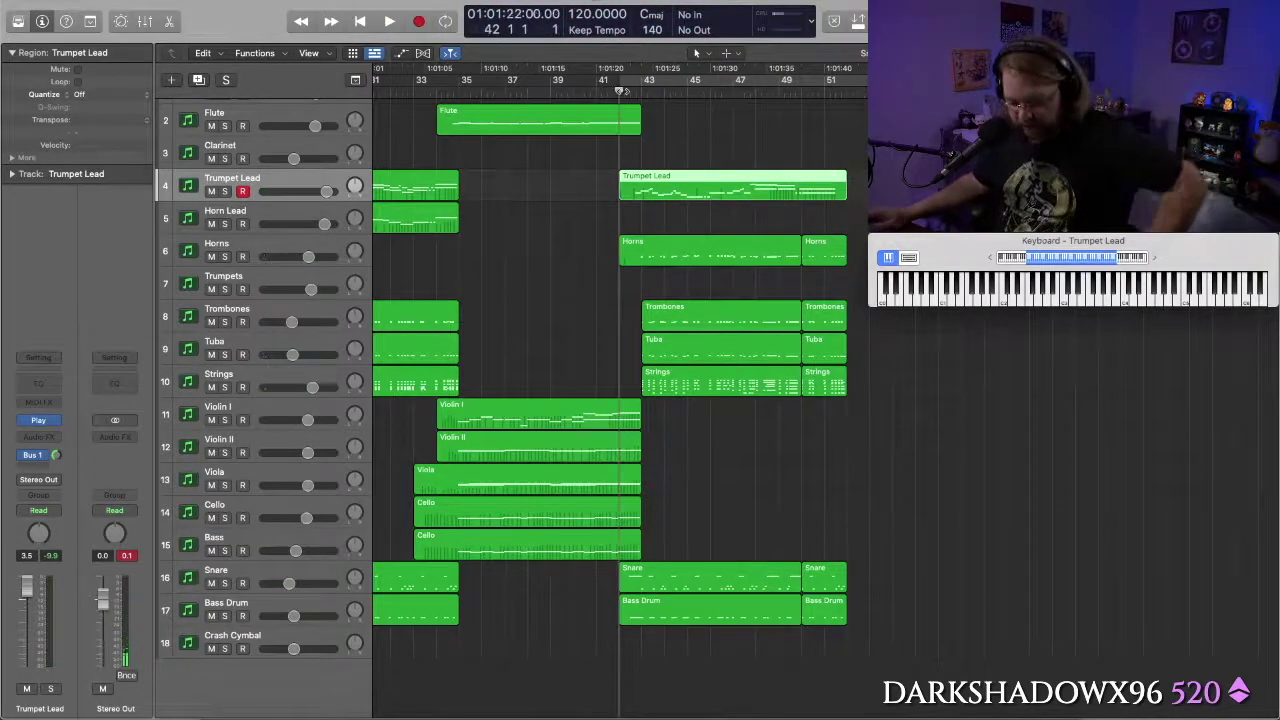
pyautogui.press('space')
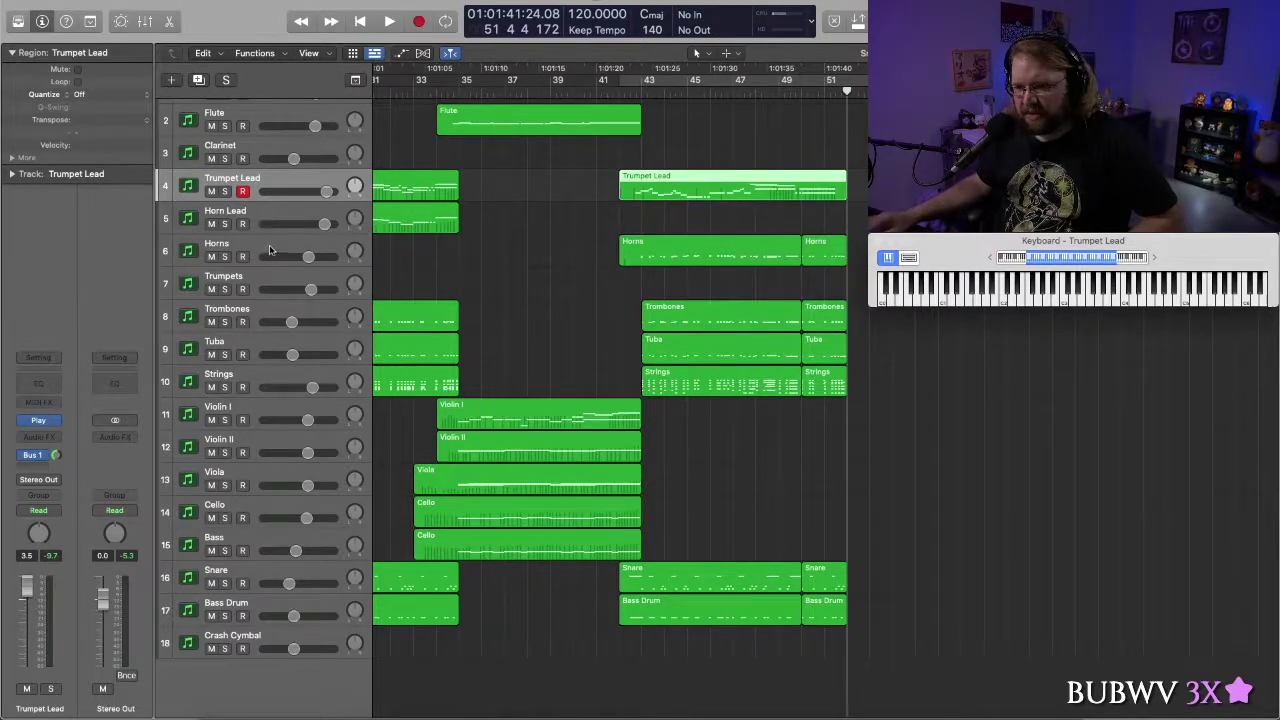
# Record a Horn Lead take starting near bar 47
pyautogui.click(278, 207)
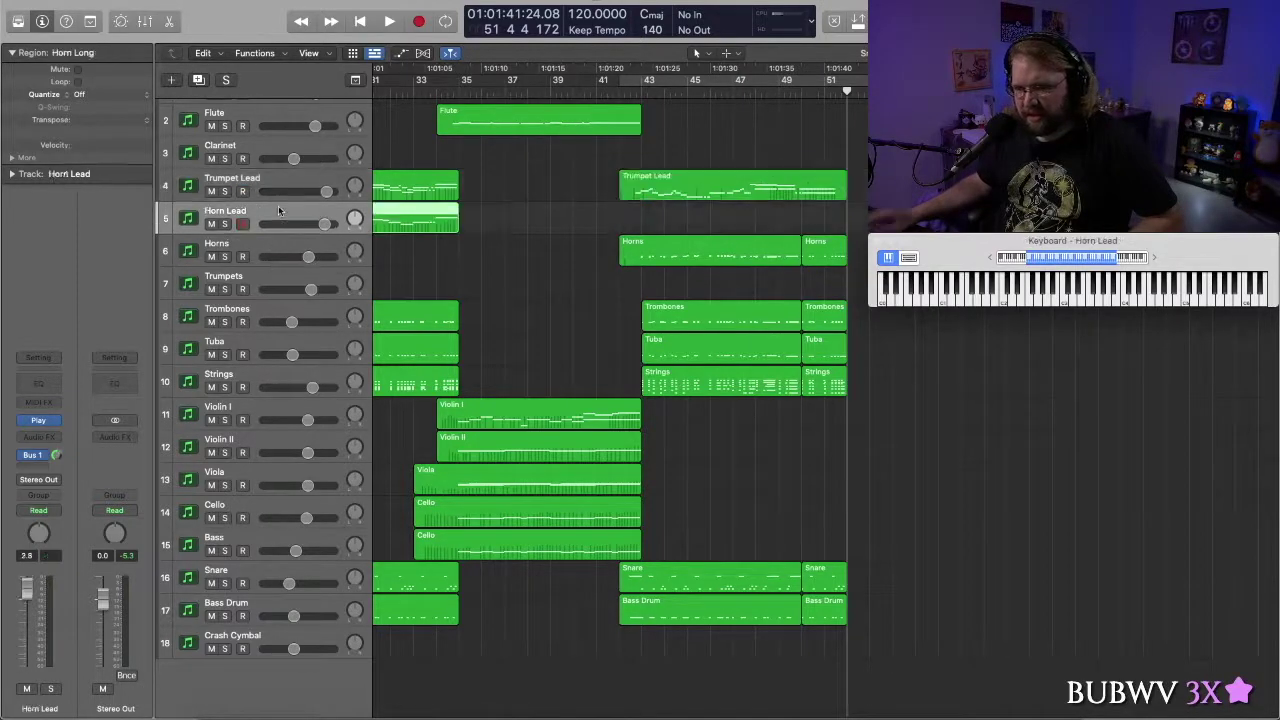
pyautogui.click(747, 100)
pyautogui.press('r')
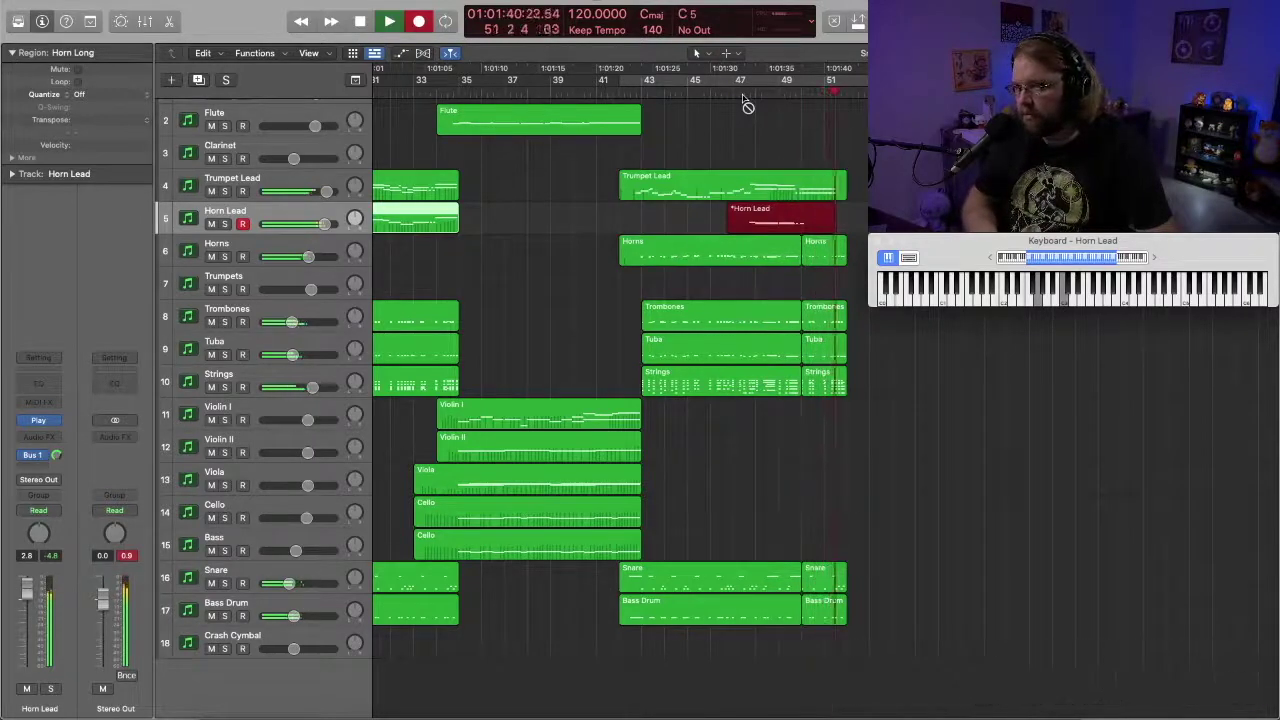
pyautogui.press('space')
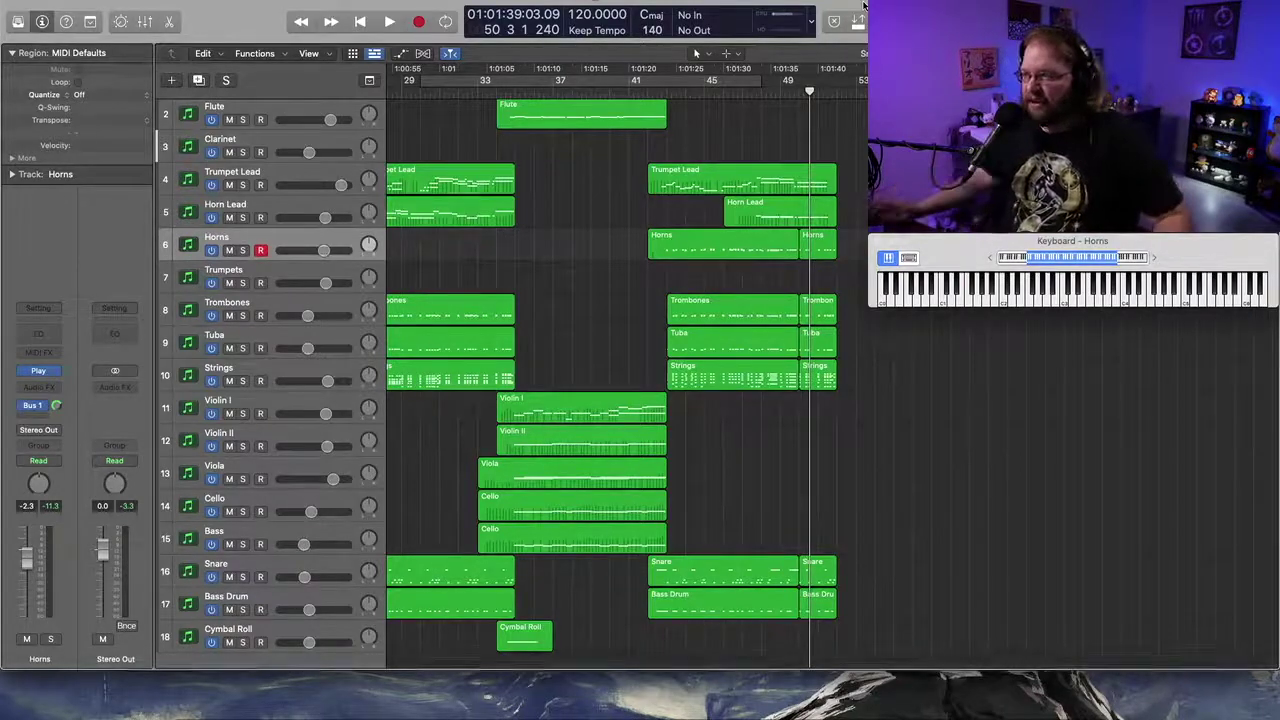
pyautogui.hscroll(-5, 377, 289)
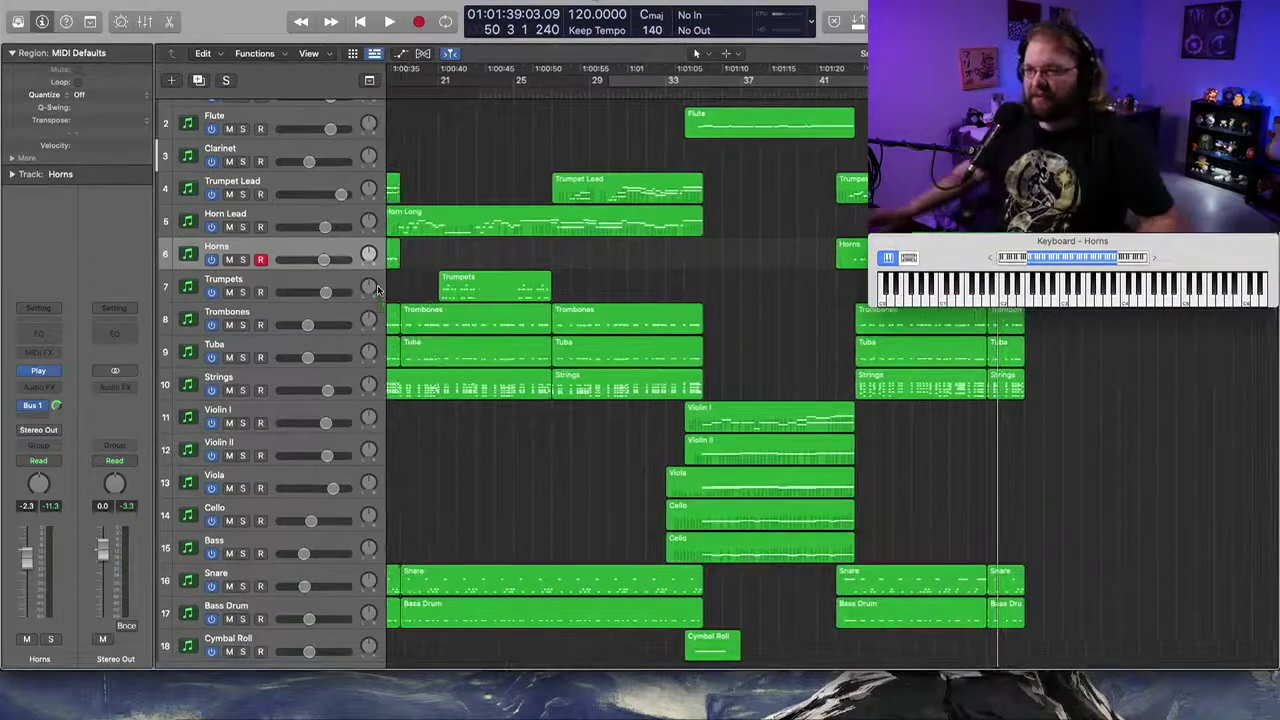
pyautogui.click(715, 117)
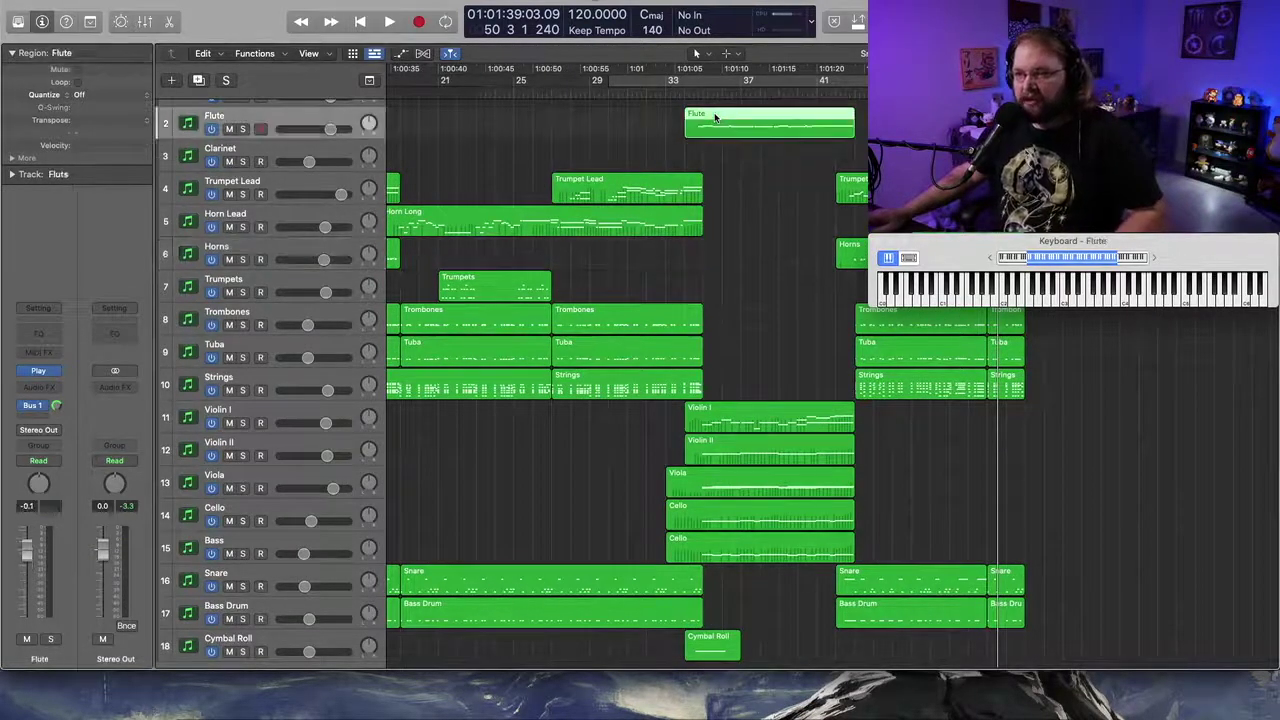
pyautogui.click(688, 97)
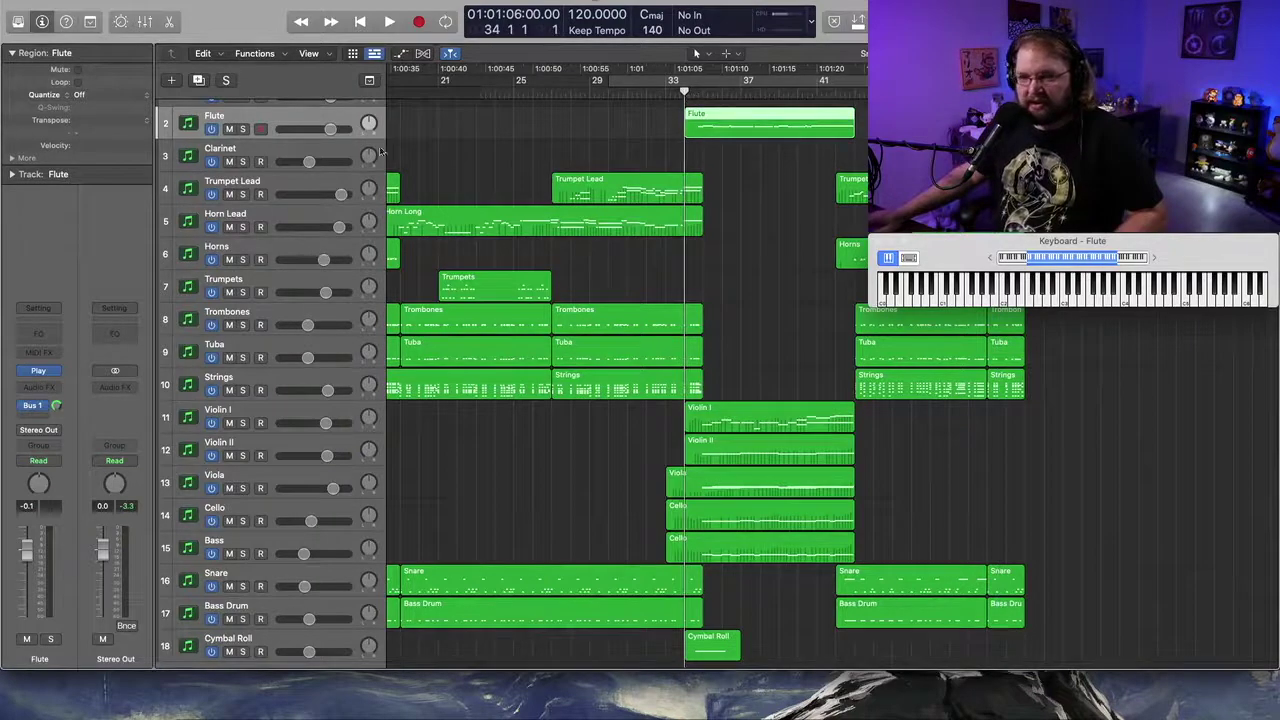
pyautogui.click(242, 130)
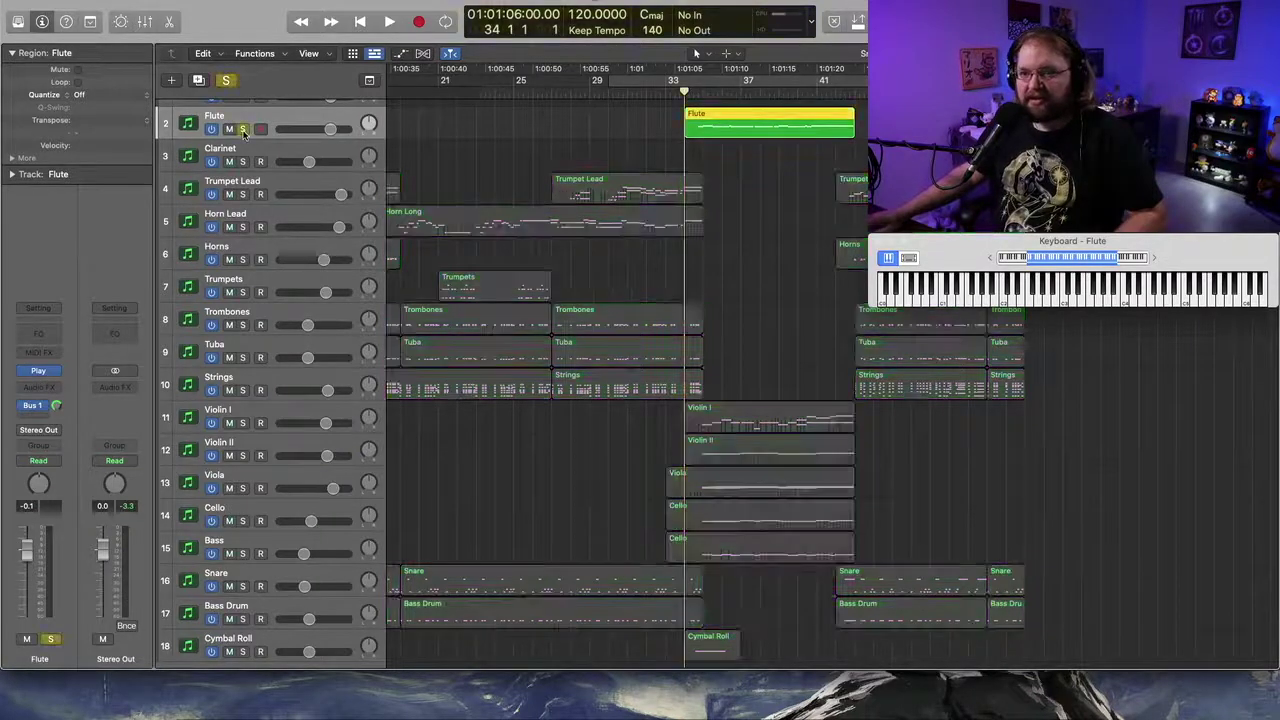
pyautogui.press('space')
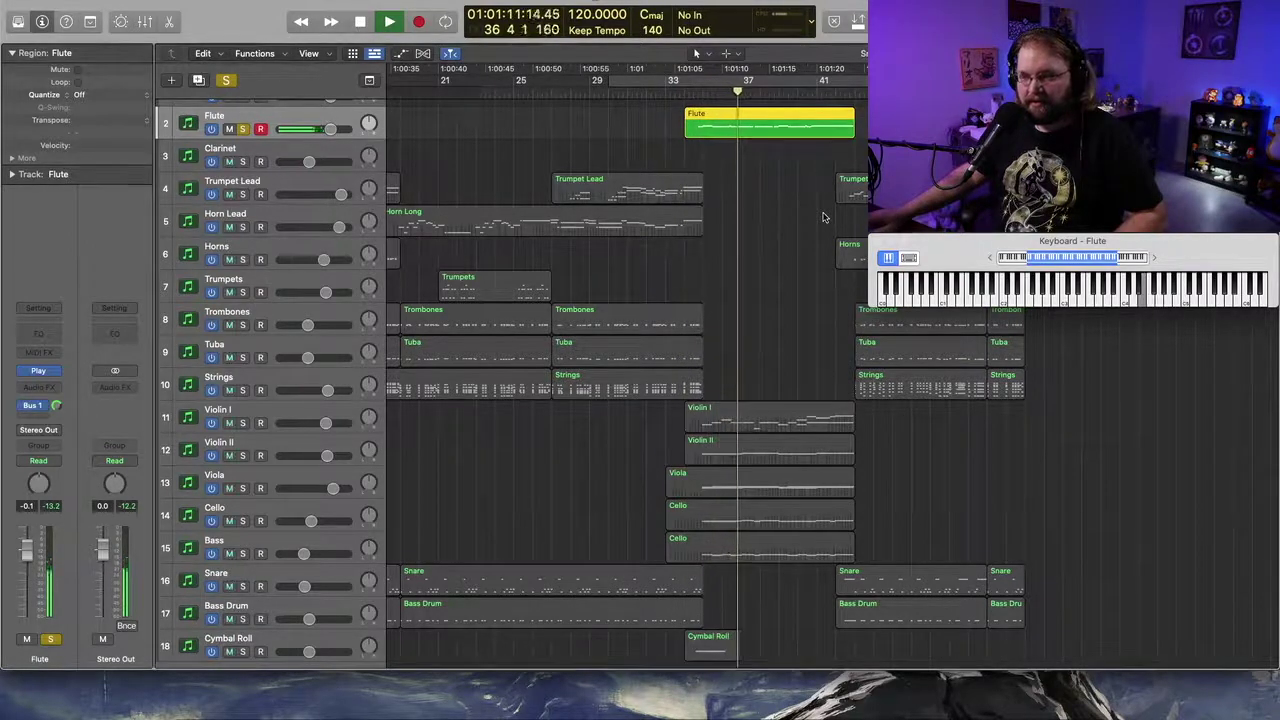
pyautogui.press('p')
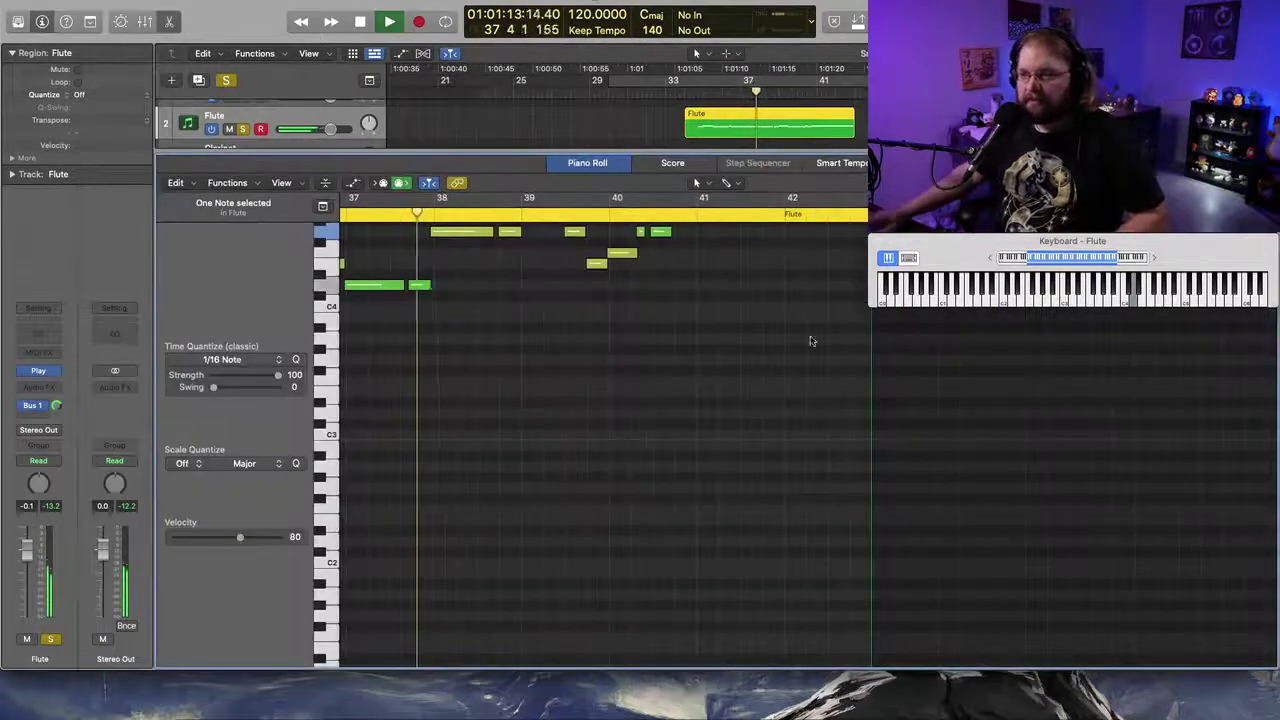
pyautogui.press('z')
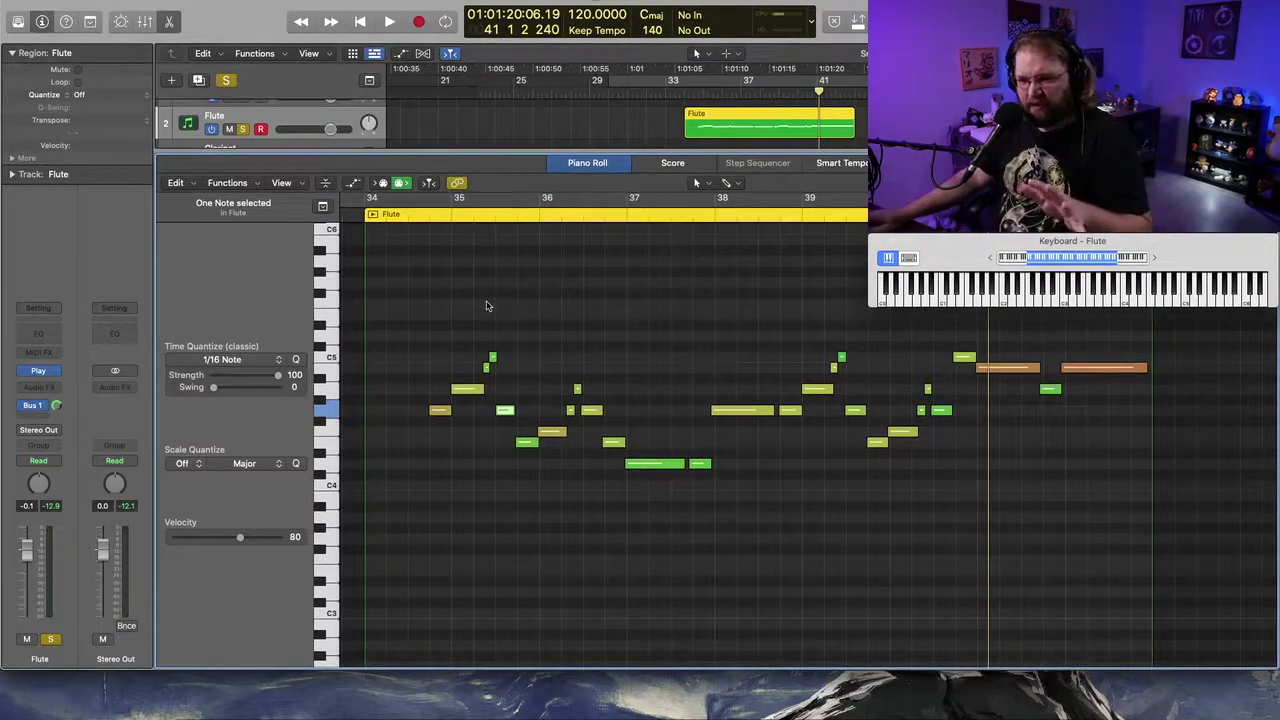
pyautogui.click(242, 129)
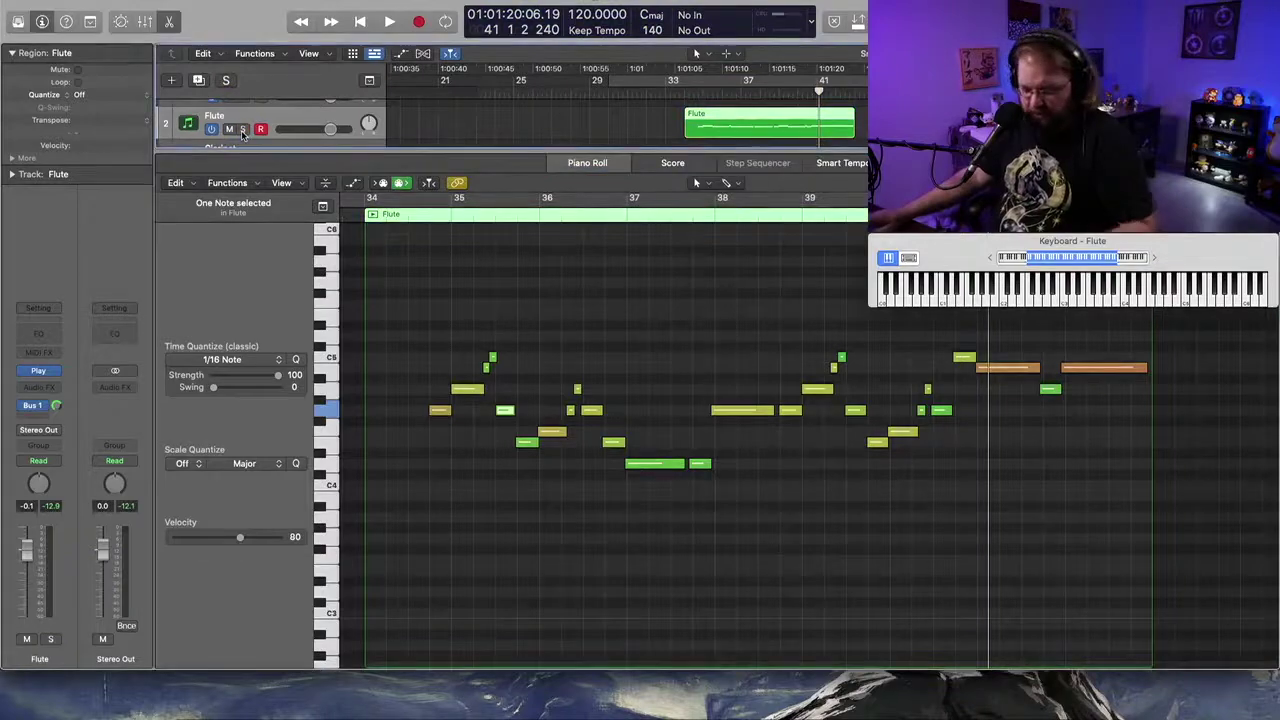
pyautogui.press('e')
pyautogui.scroll(3, 567, 233)
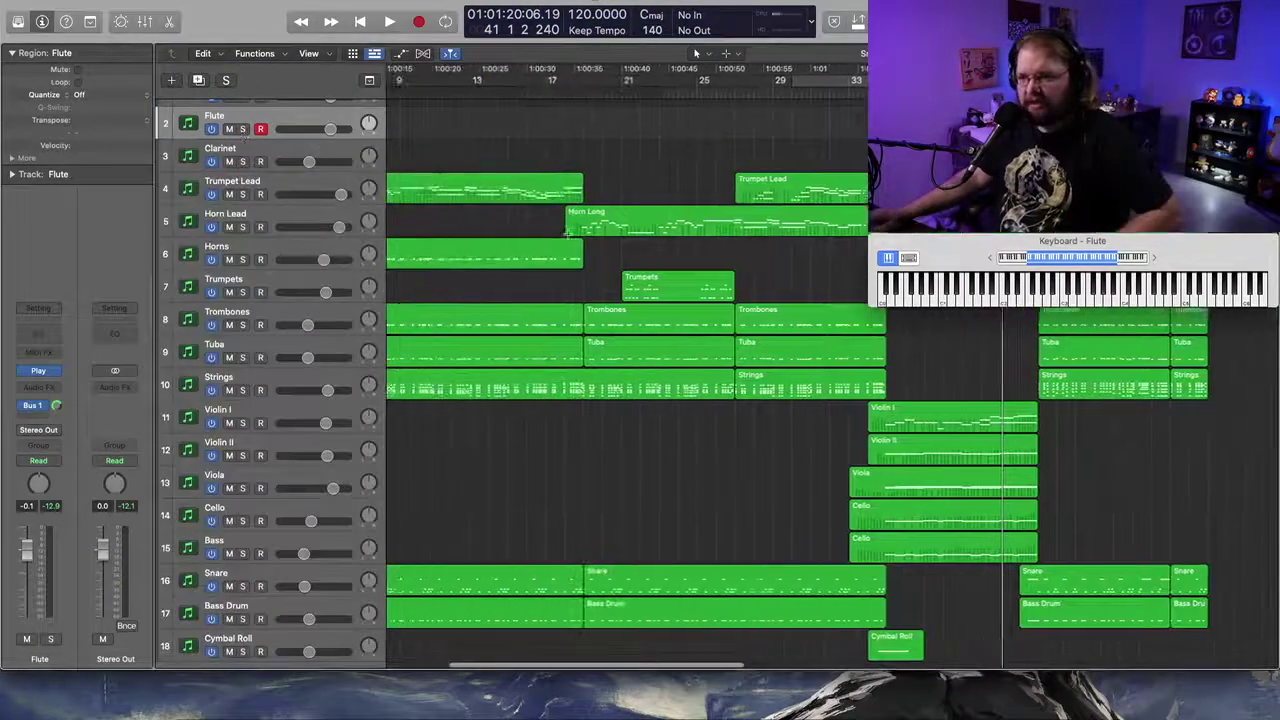
pyautogui.hscroll(-2, 501, 137)
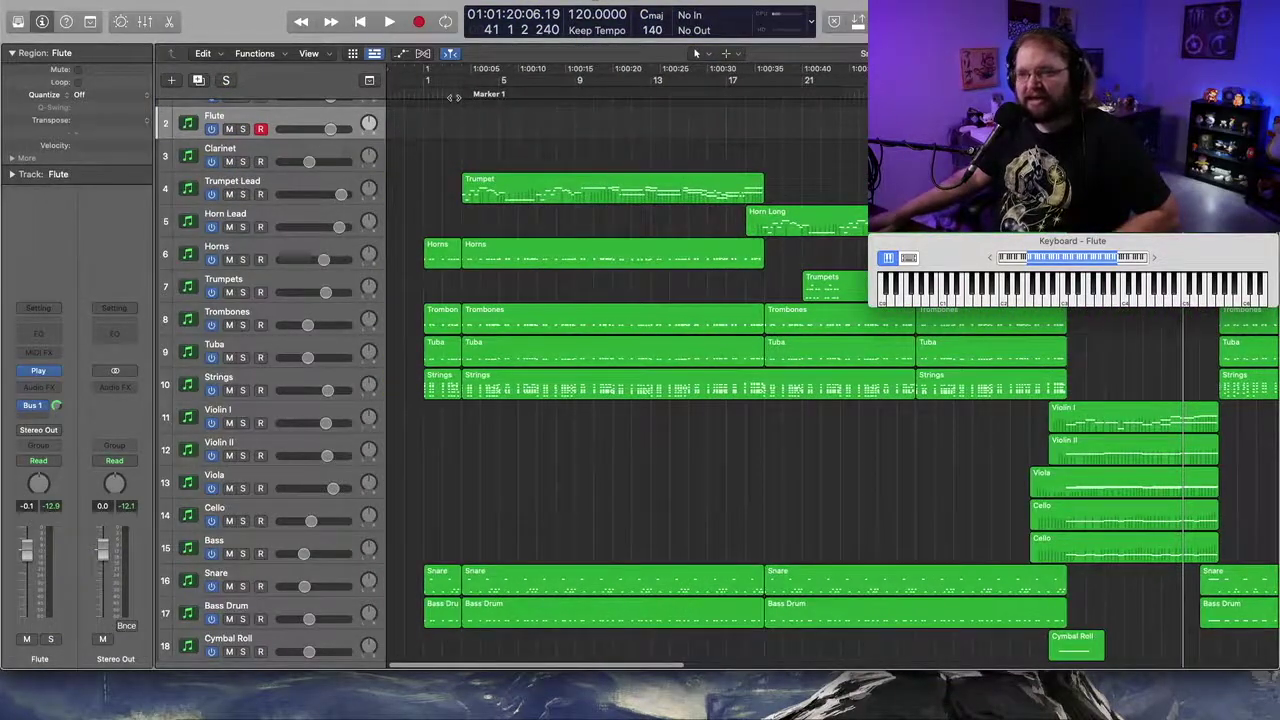
pyautogui.doubleClick(453, 97)
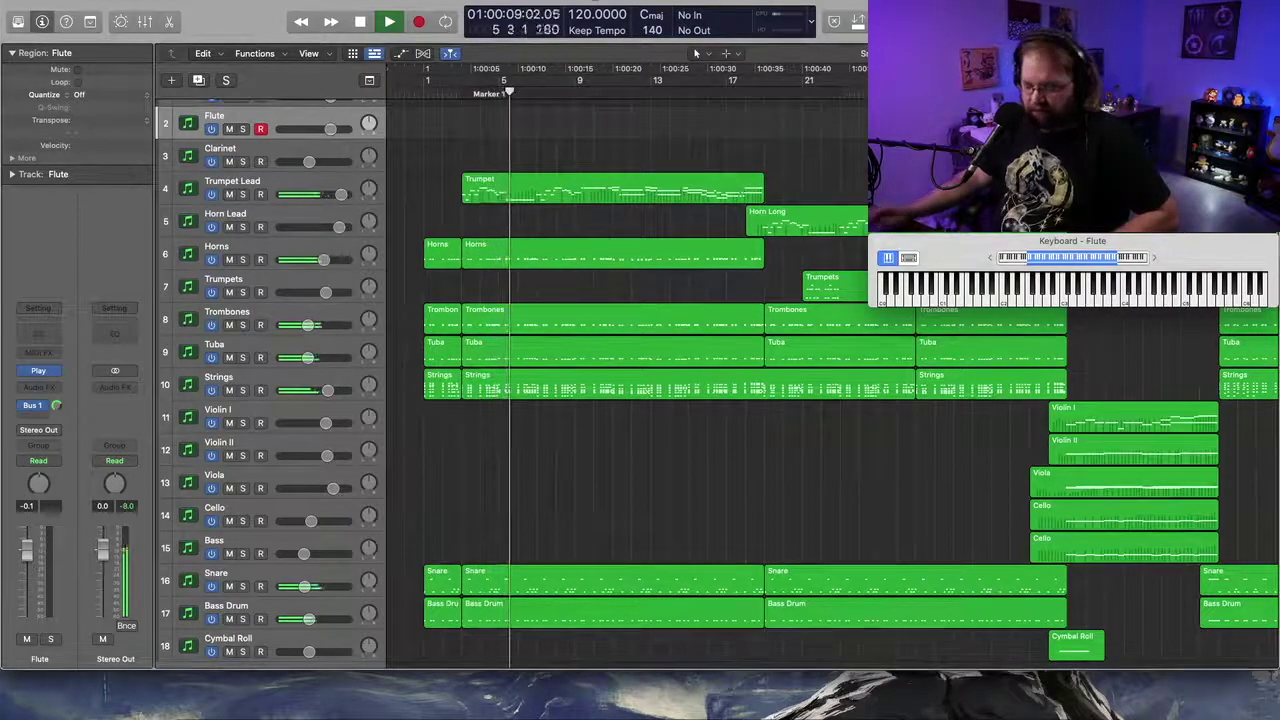
pyautogui.press('space')
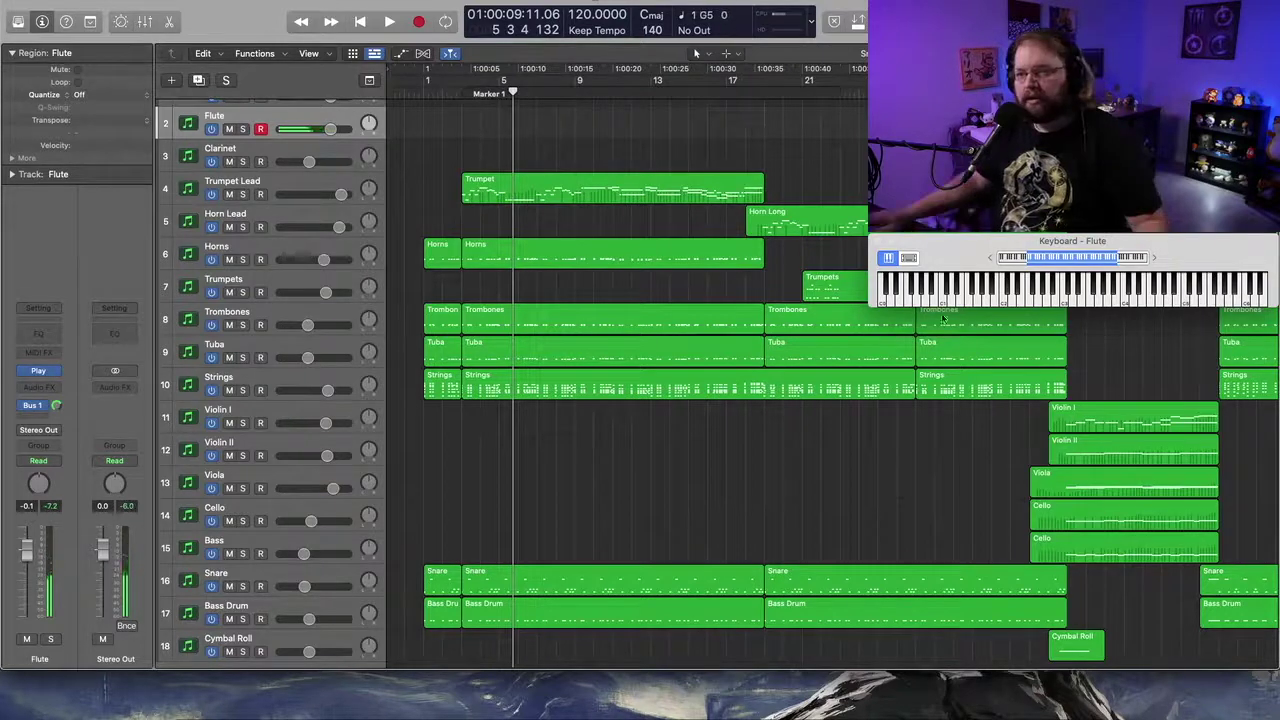
pyautogui.hscroll(10, 746, 135)
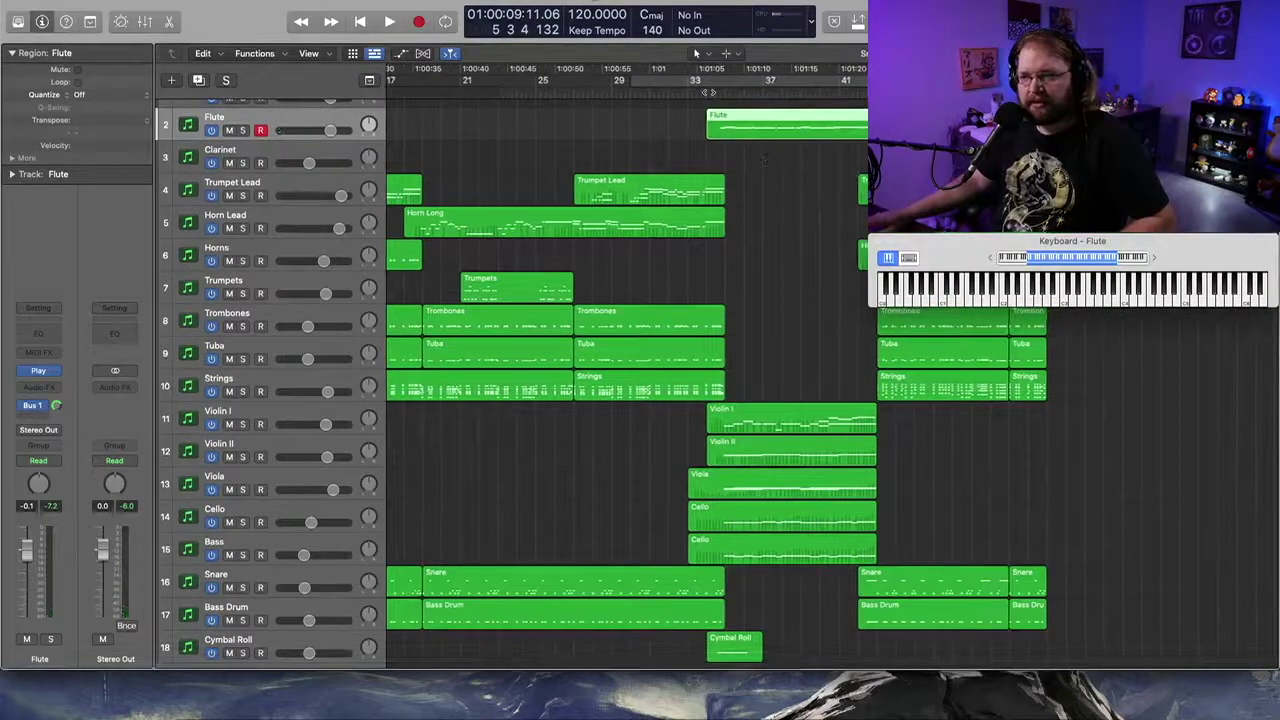
pyautogui.click(789, 90)
pyautogui.press('Up')
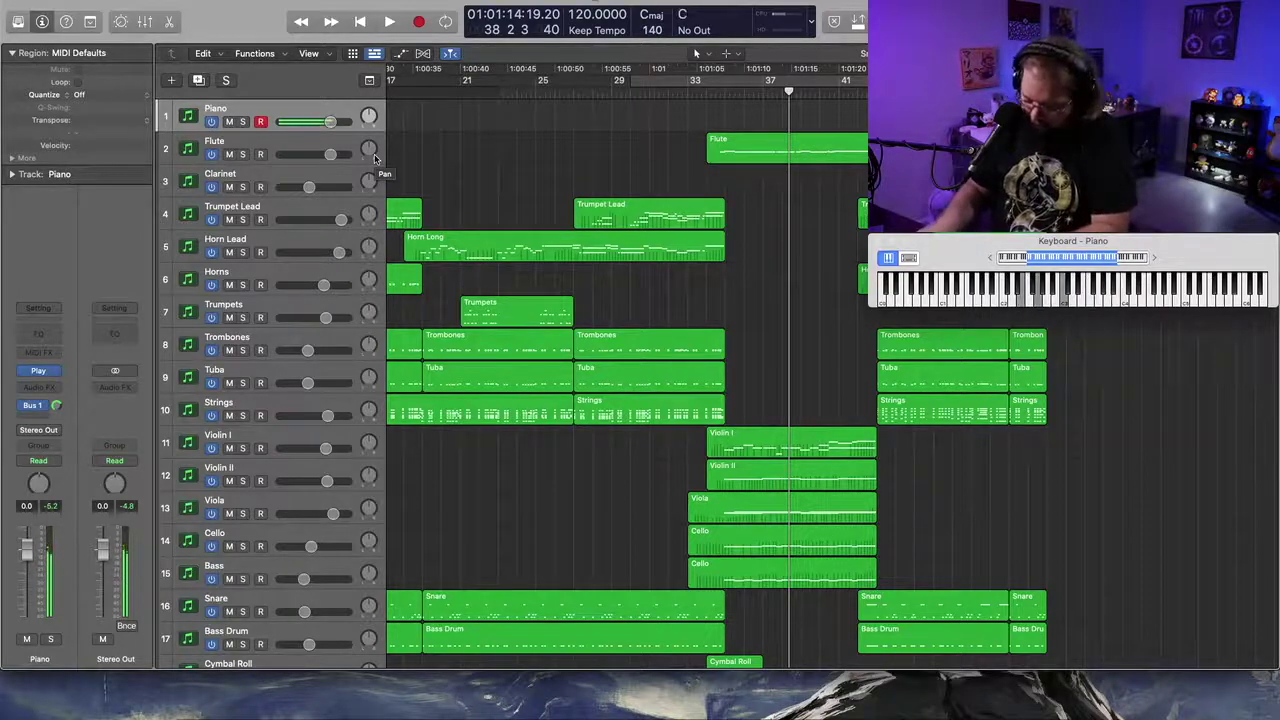
# Record a new Flute melody on the Flute track around bars 34–38
pyautogui.click(230, 143)
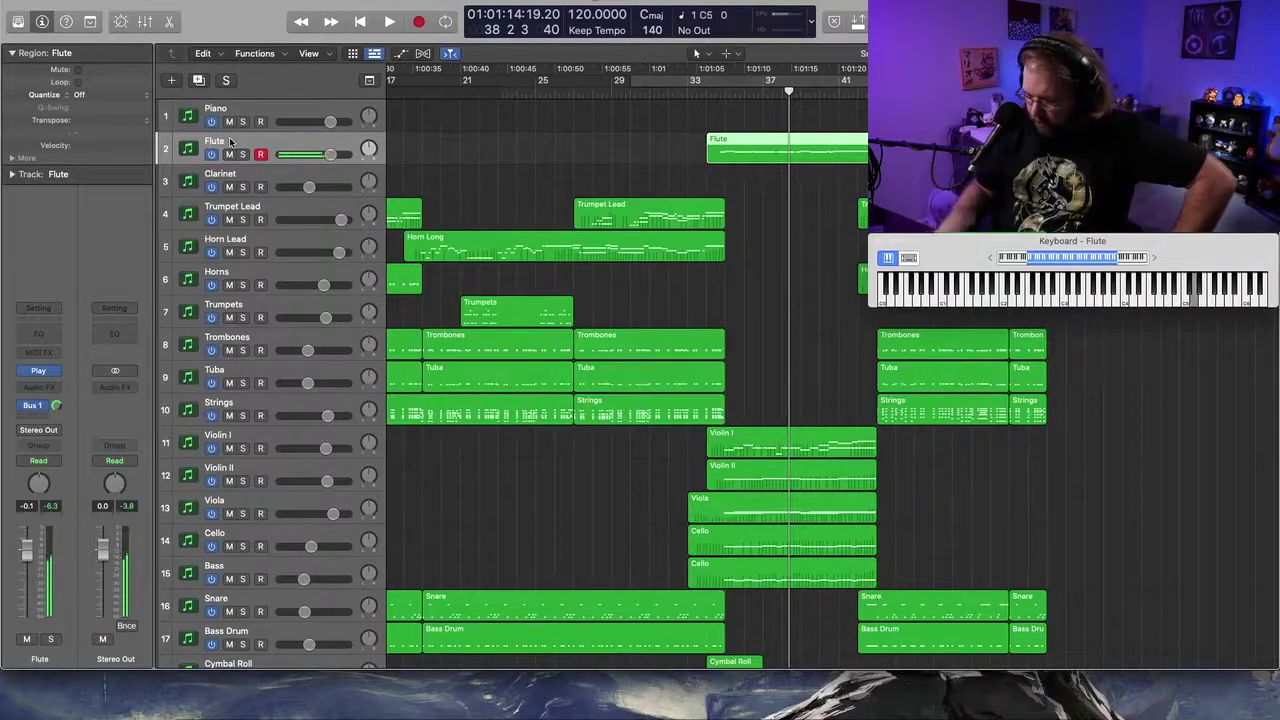
pyautogui.press('r')
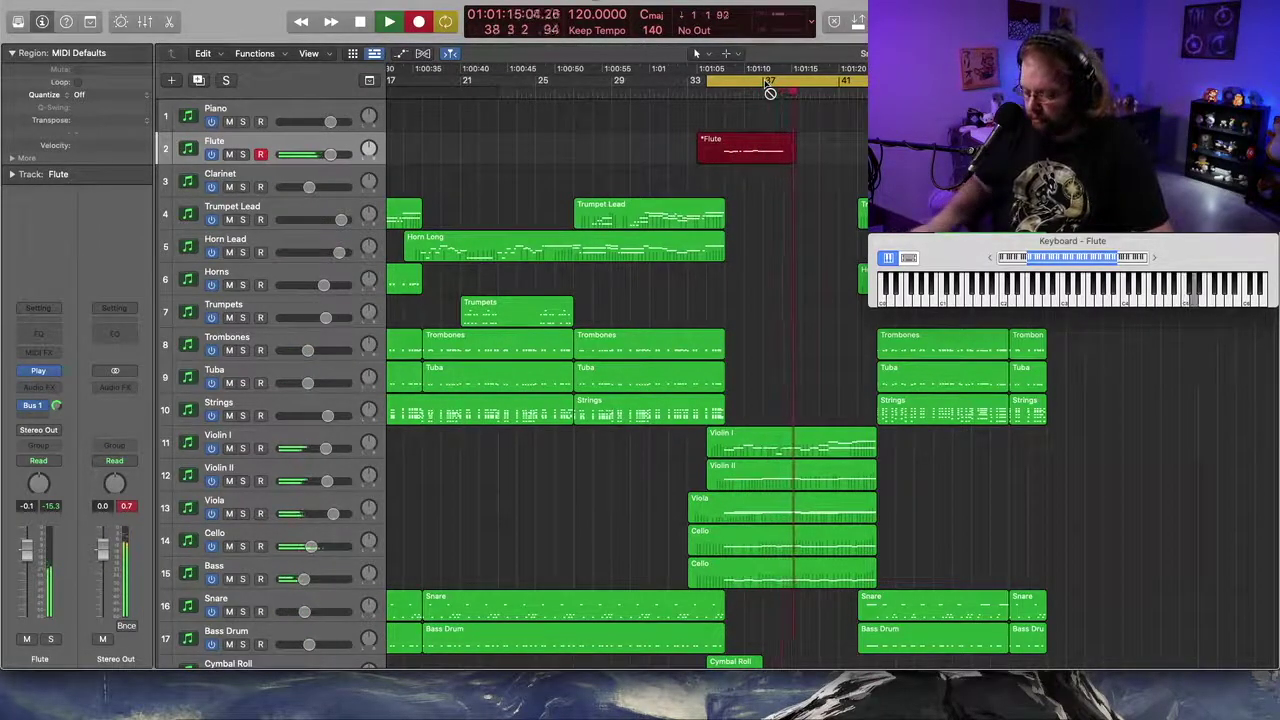
pyautogui.press('space')
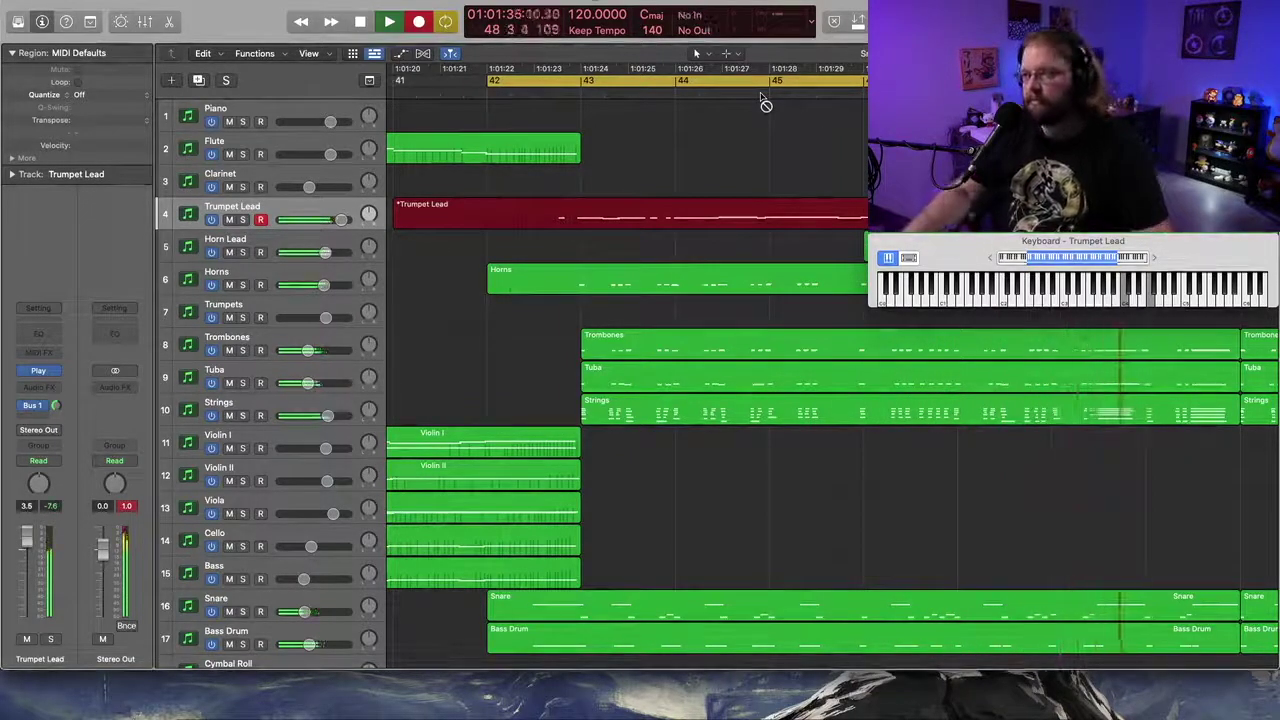
# Stop the Trumpet Lead take and open its notes in the editor
pyautogui.press('space')
pyautogui.press('p')
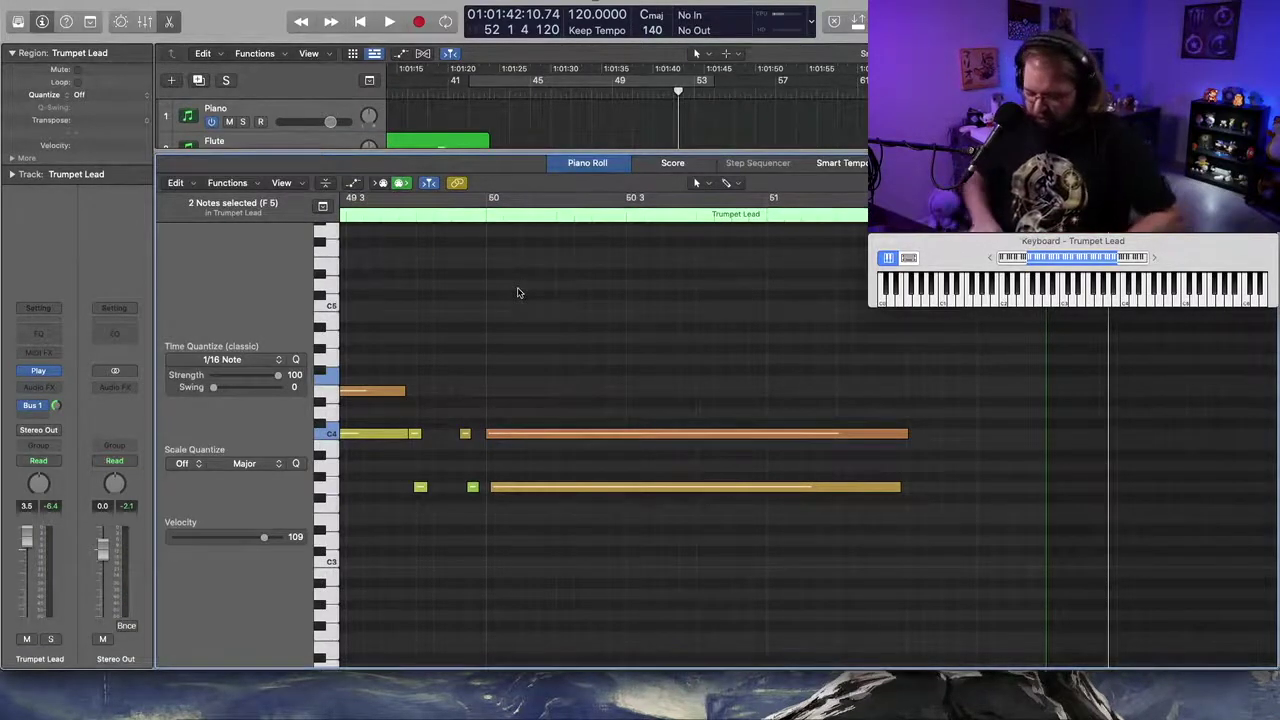
# Close the note editor, return the playhead to bar 1, and play the full arrangement with the new Trumpet Lead
pyautogui.press('p')
pyautogui.press('z')
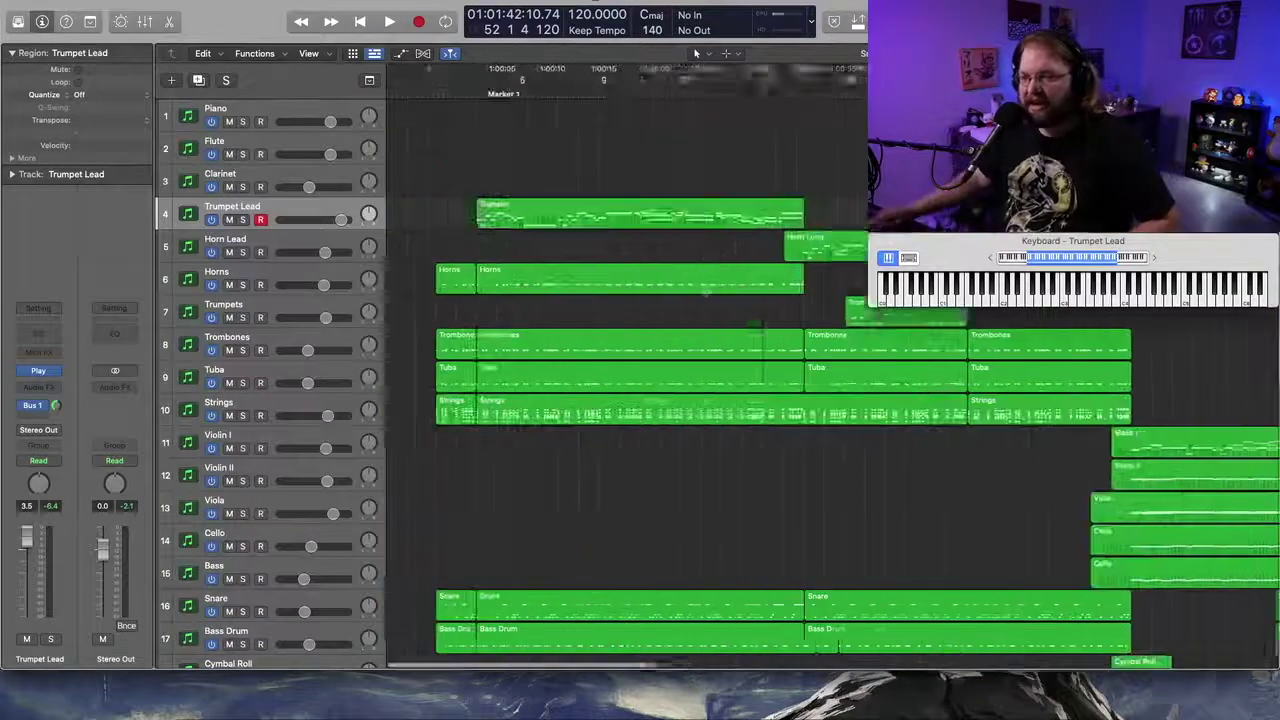
pyautogui.moveTo(422, 92); pyautogui.dragTo(418, 92)
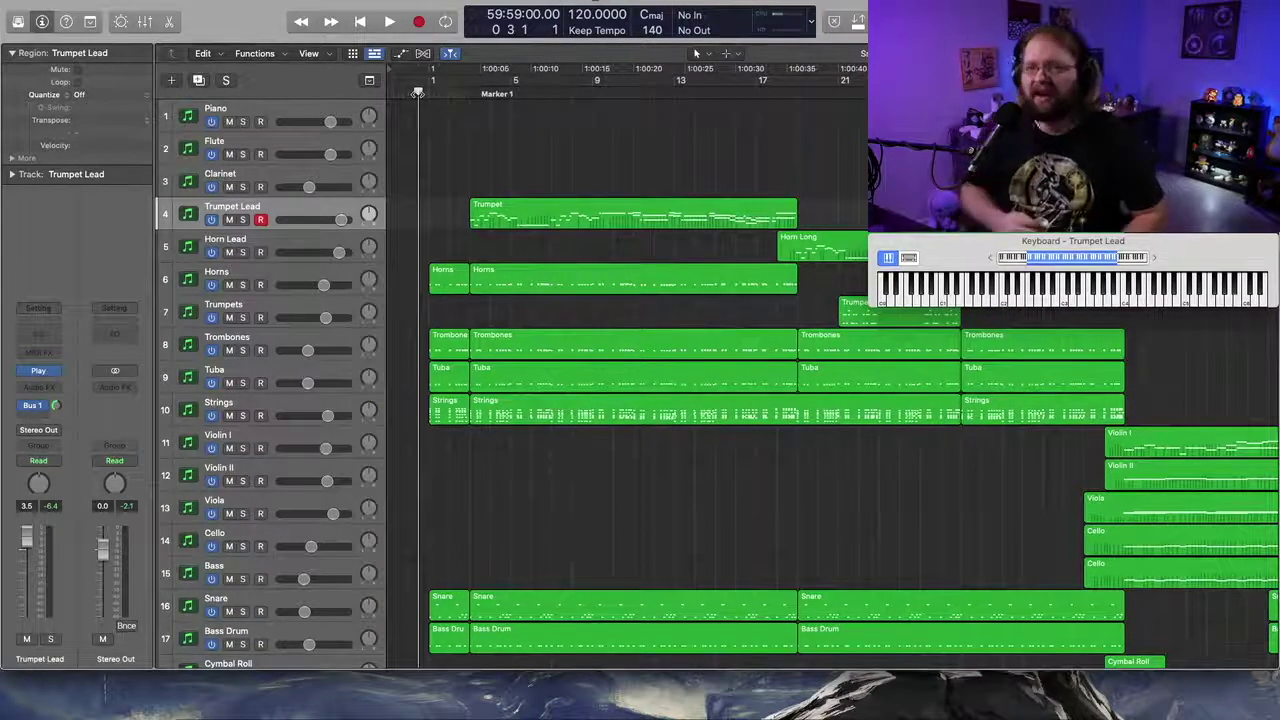
pyautogui.press('space')
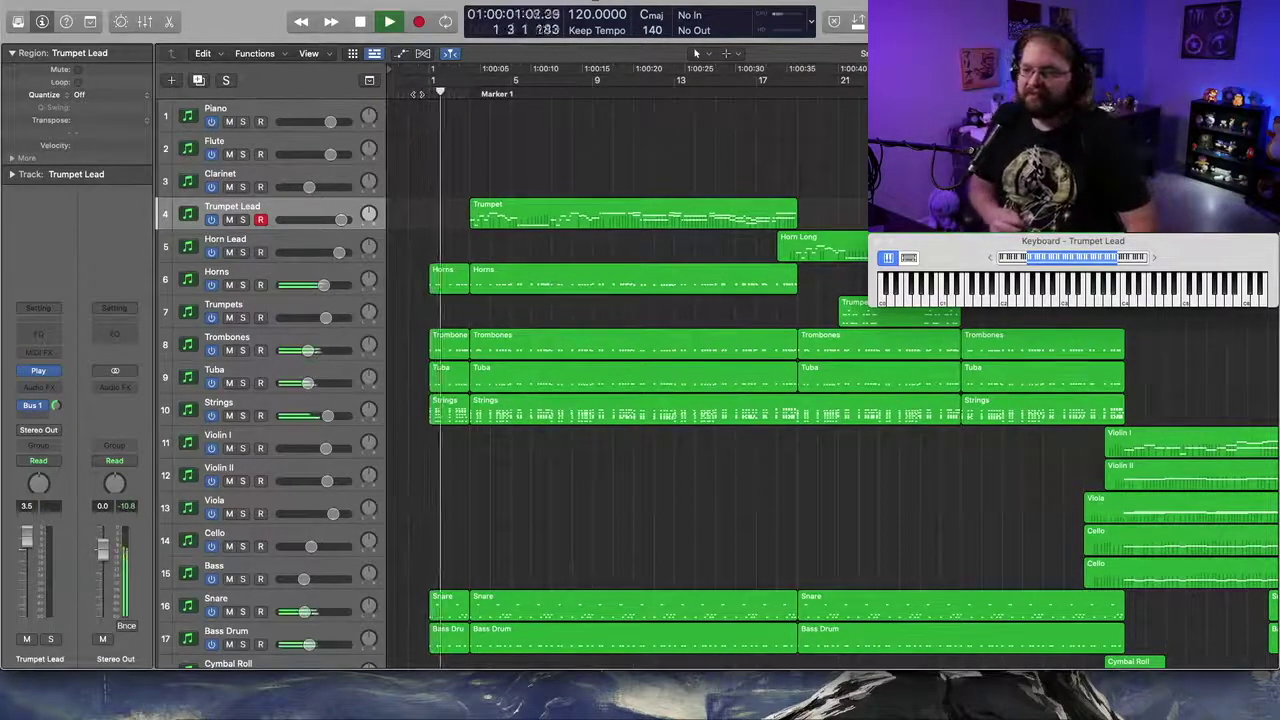